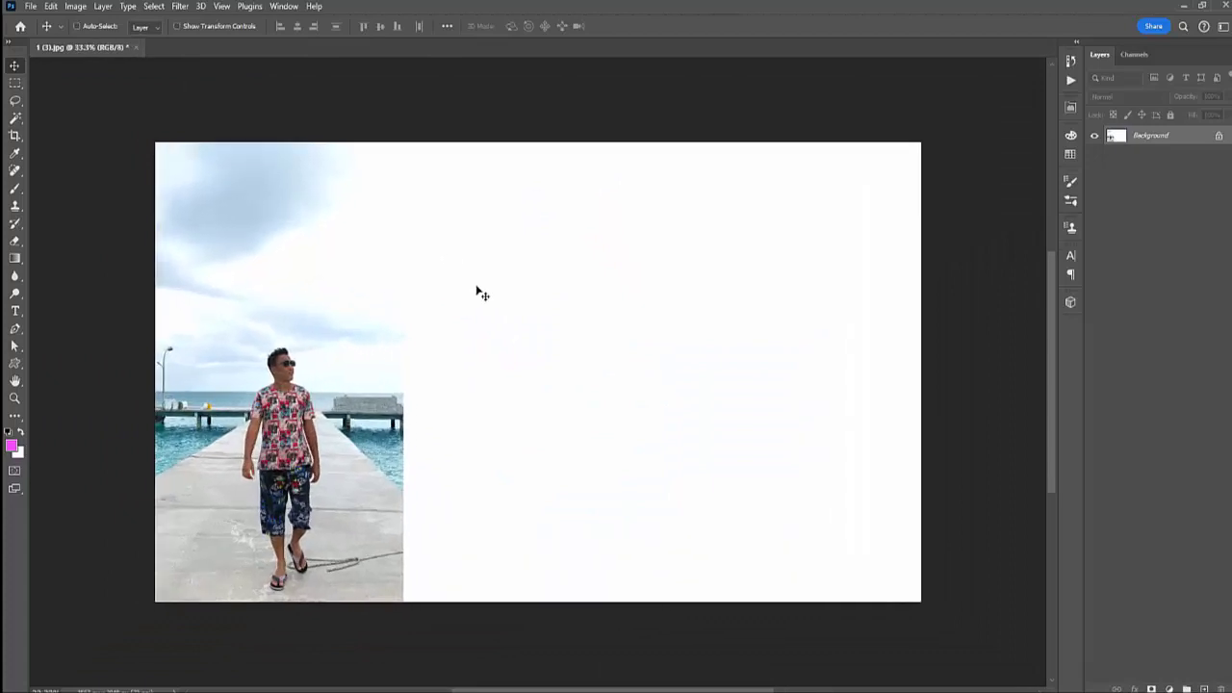
- Paste the jacaranda park photo and position it against the right canvas edge
key(ctrl+v)
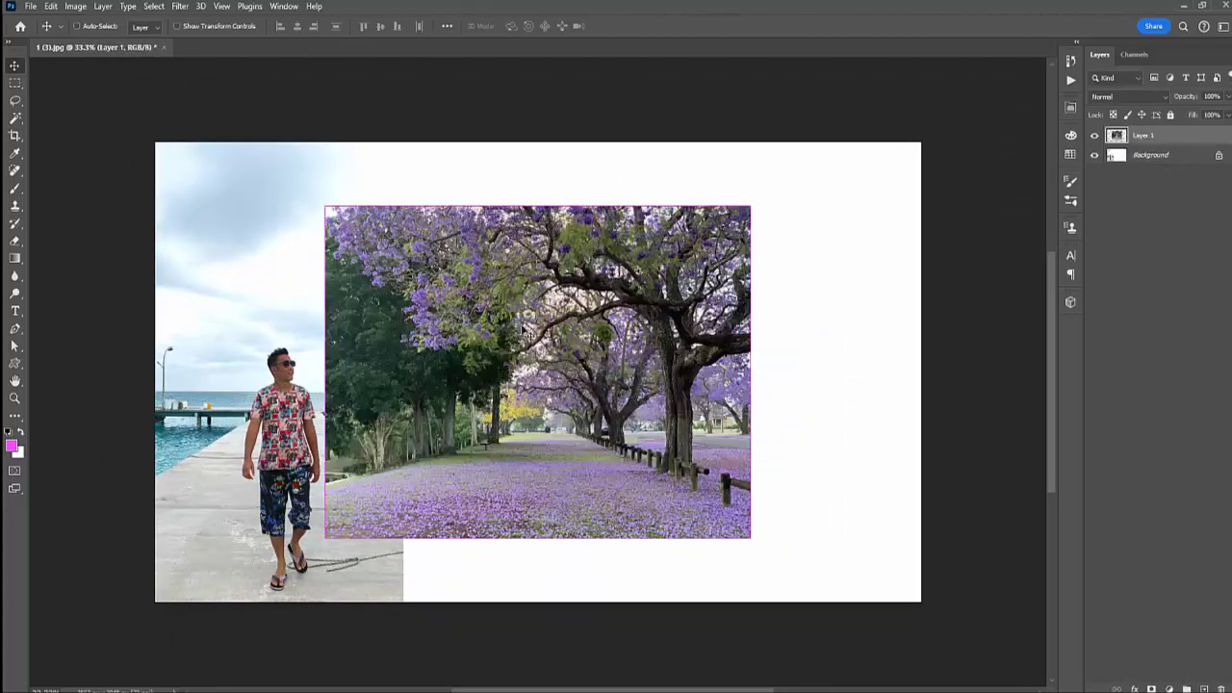
drag(447, 320, 588, 319)
drag(472, 369, 503, 368)
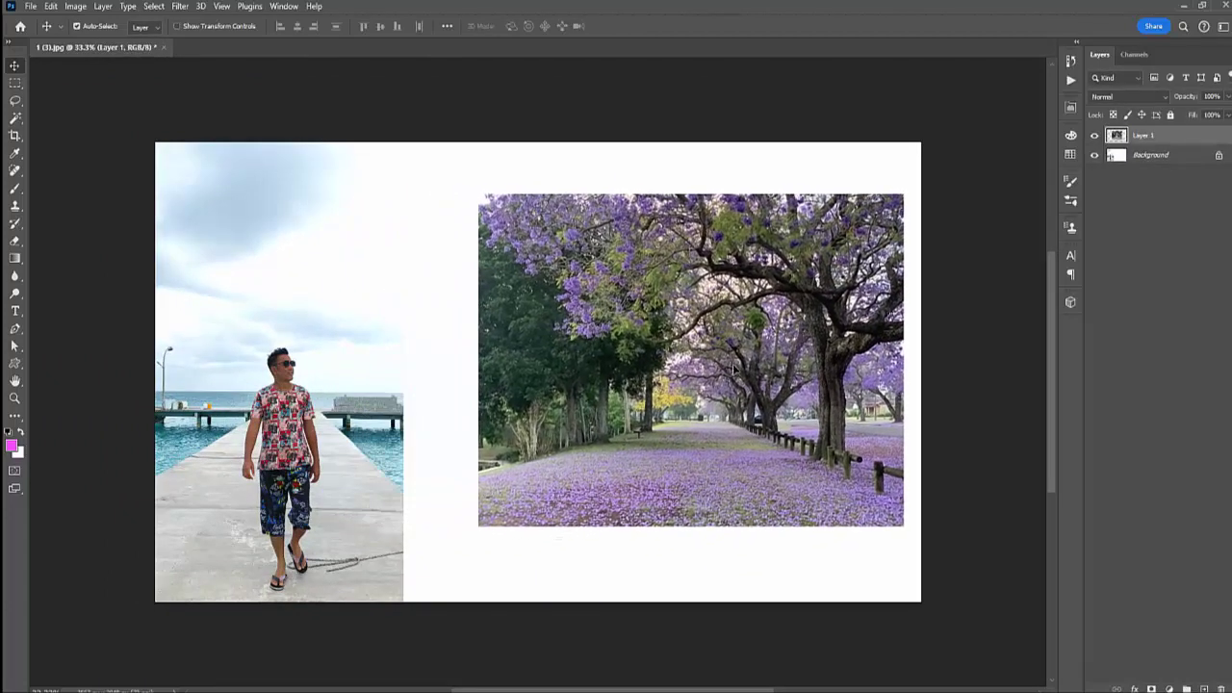
drag(617, 380, 619, 383)
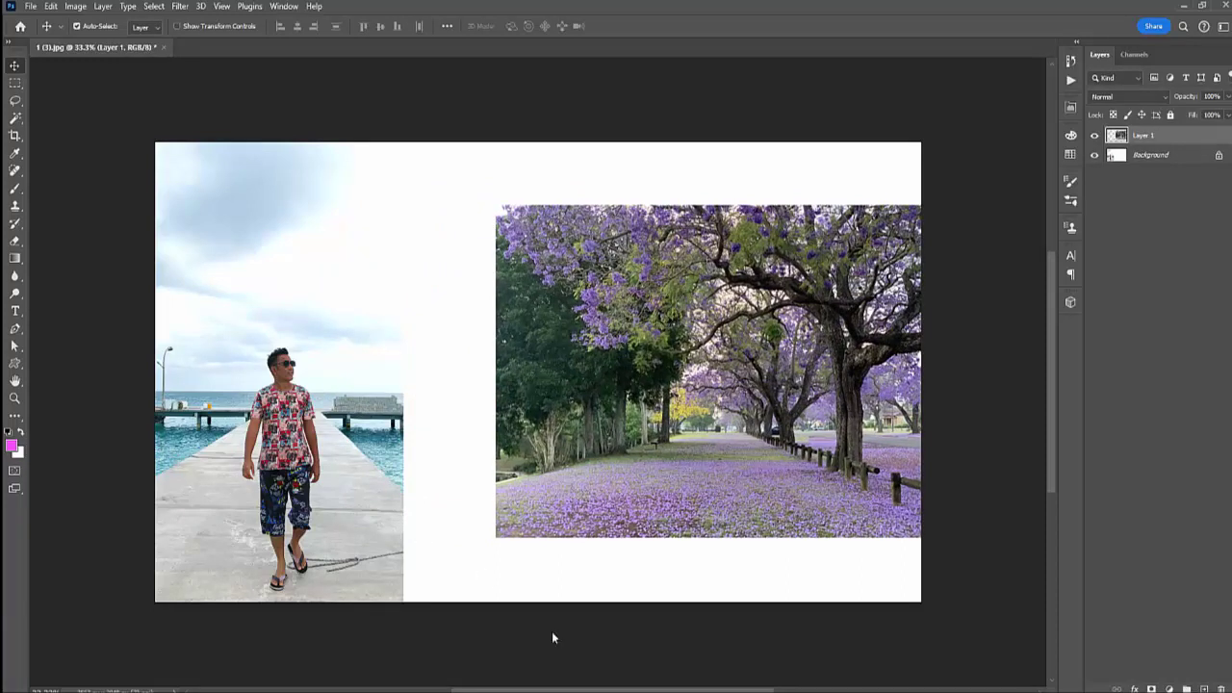
- Marquee-select the white gap, the lower-right white area and the top white strip
key(m)
drag(385, 149, 511, 602)
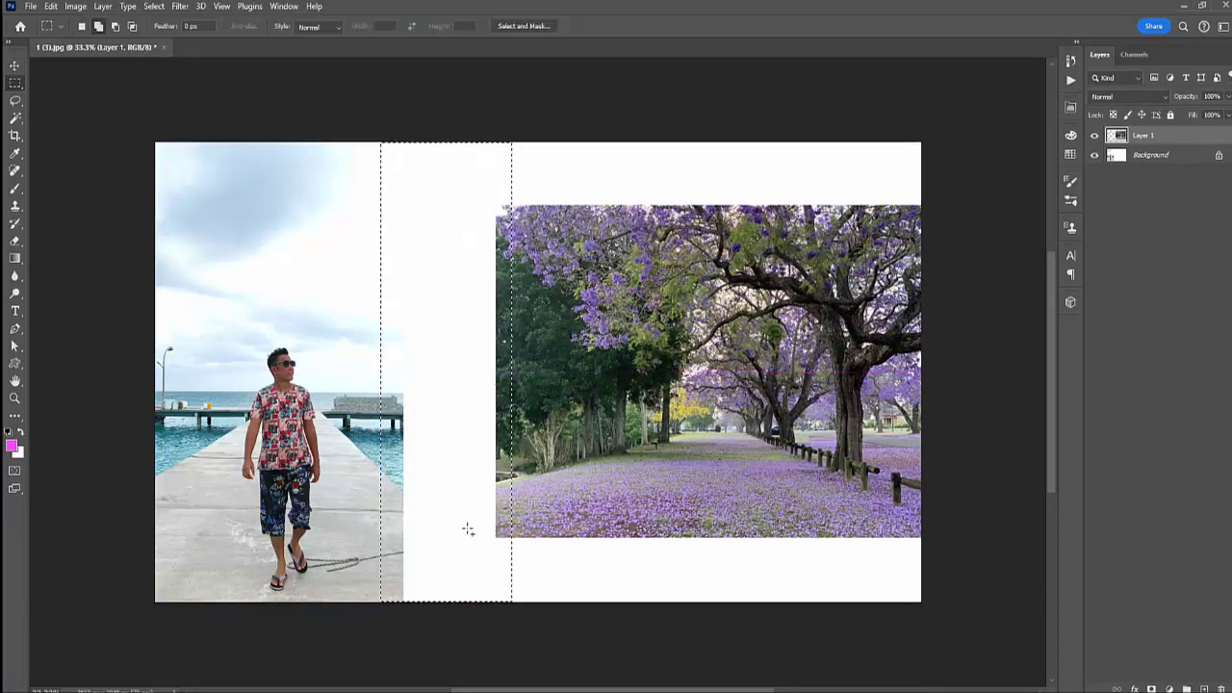
drag(468, 529, 972, 642)
mouse_move(427, 91)
mouse_down()
mouse_move(764, 202)
mouse_move(924, 205)
mouse_up()
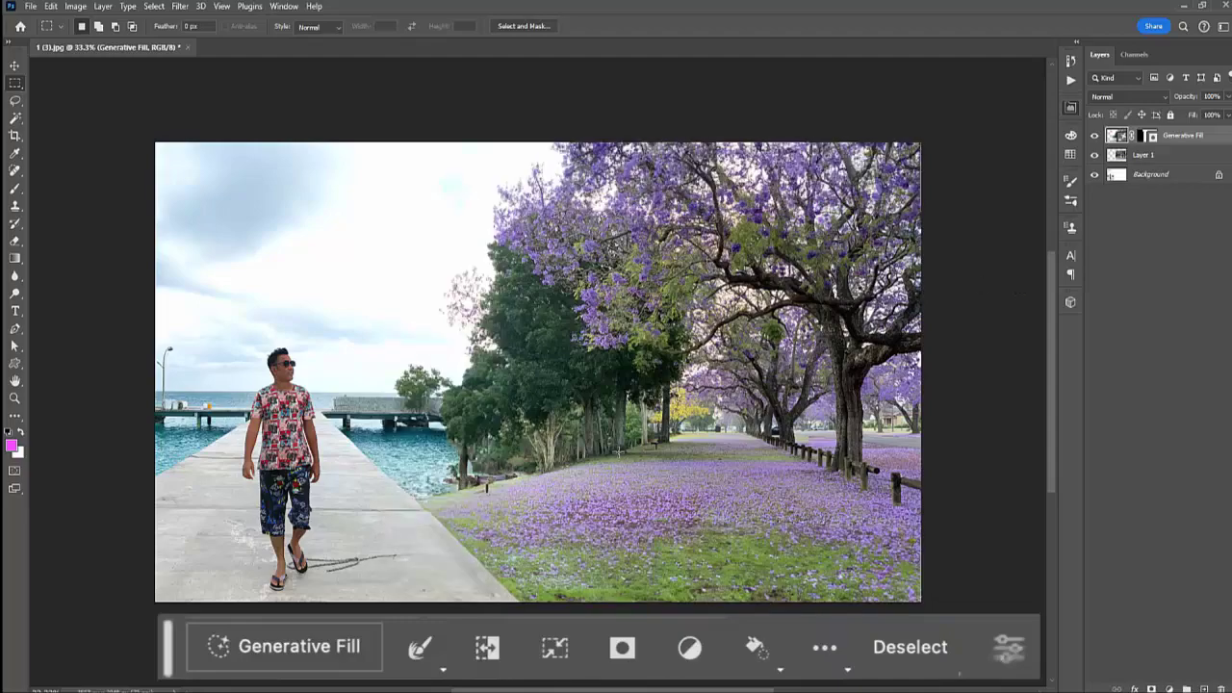
- Zoom around the composite to inspect the shoreline, pier, trees and feet, then select the Background layer
key(z)
mouse_move(474, 513)
mouse_down()
mouse_move(505, 488)
mouse_move(554, 496)
mouse_move(492, 520)
mouse_up()
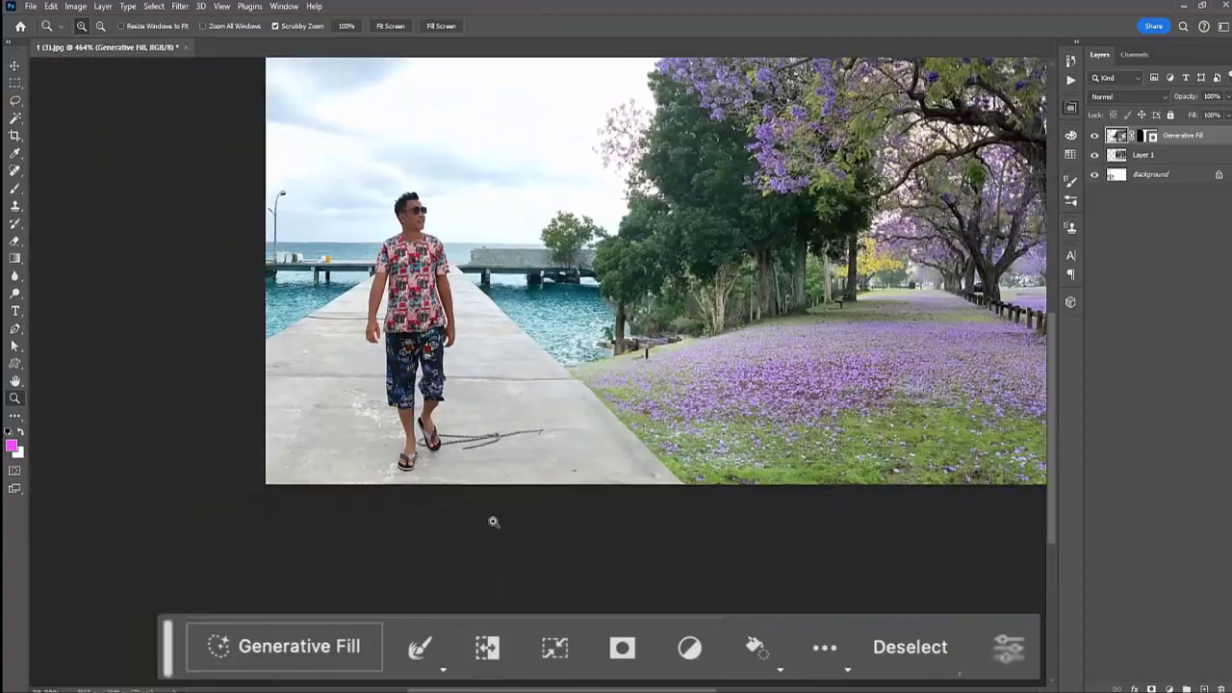
mouse_move(568, 255)
mouse_down()
mouse_move(617, 208)
mouse_move(536, 264)
mouse_move(547, 367)
mouse_move(311, 345)
mouse_move(1027, 322)
mouse_up()
key(ctrl+0)
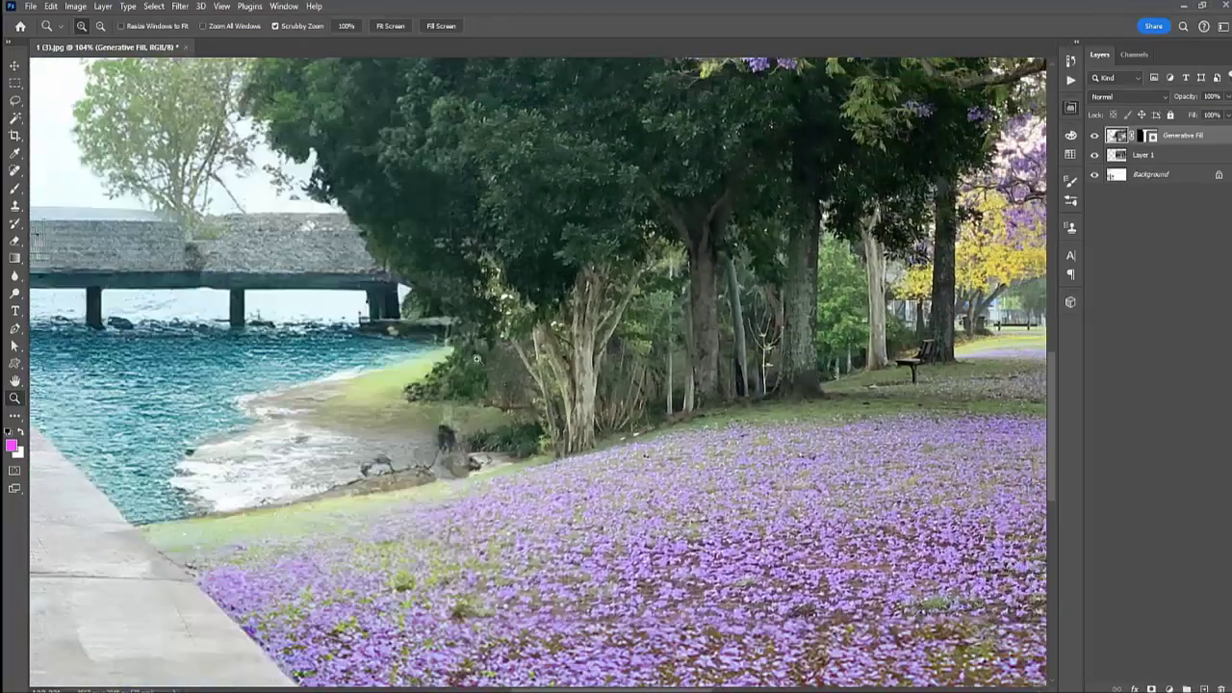
mouse_move(462, 367)
mouse_down()
mouse_move(236, 440)
mouse_move(475, 229)
mouse_move(849, 294)
mouse_up()
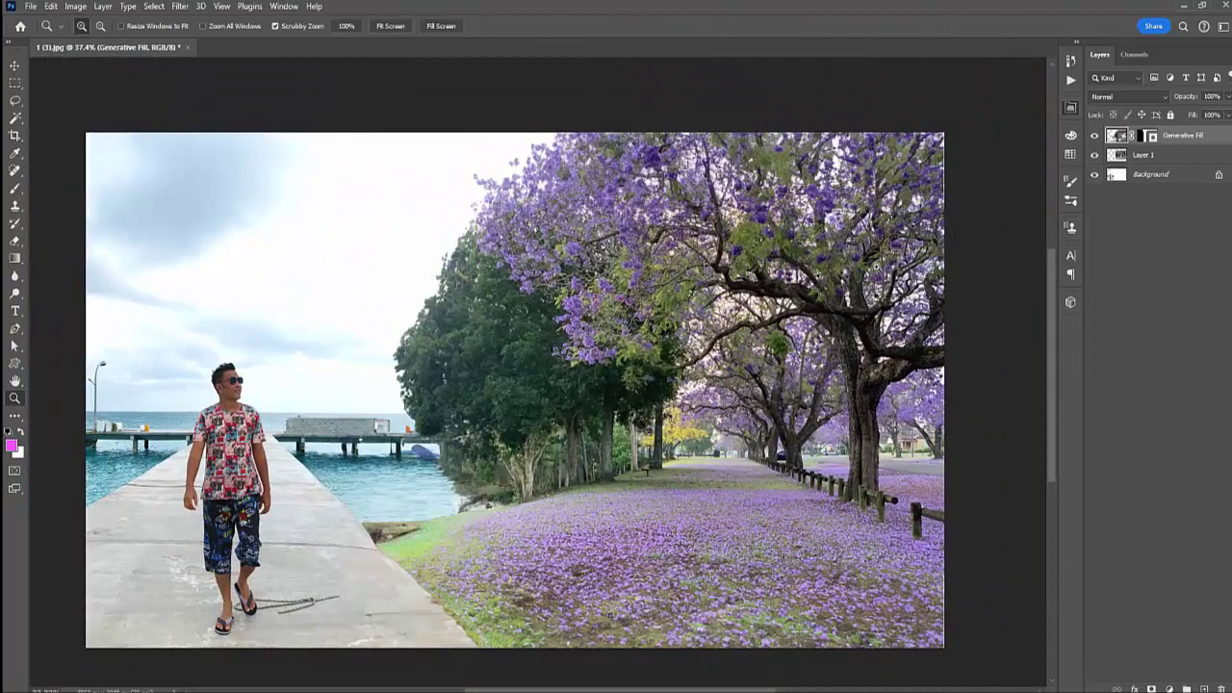
drag(385, 431, 450, 376)
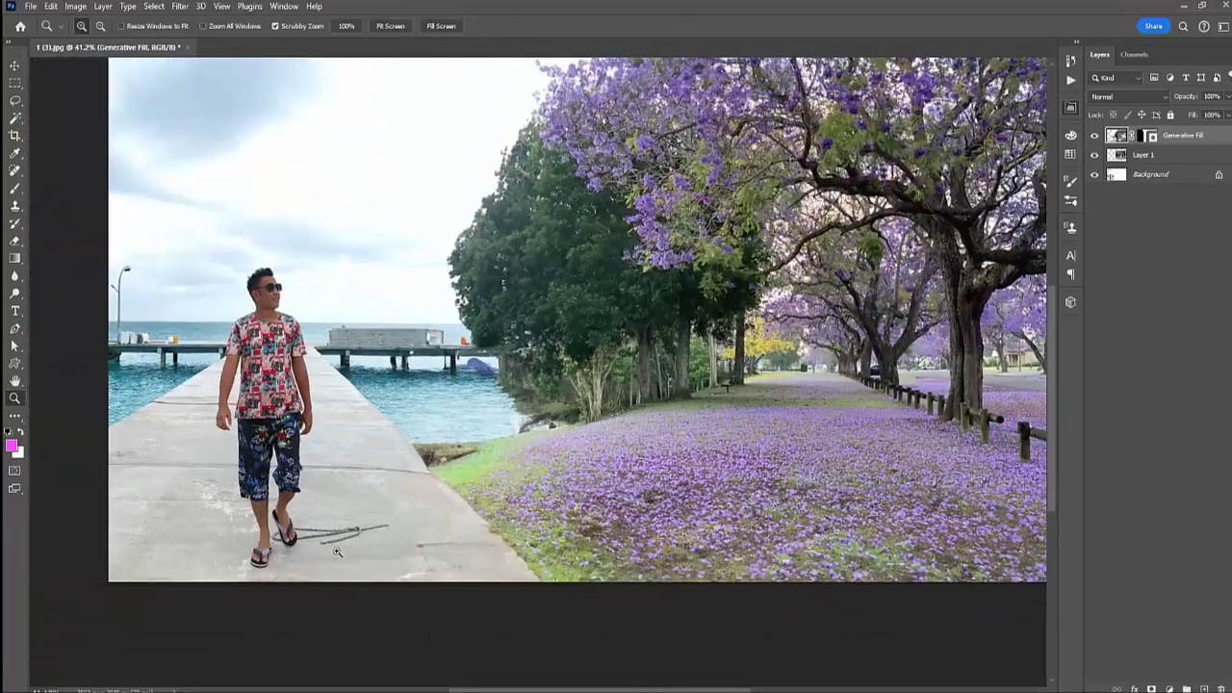
click(304, 536)
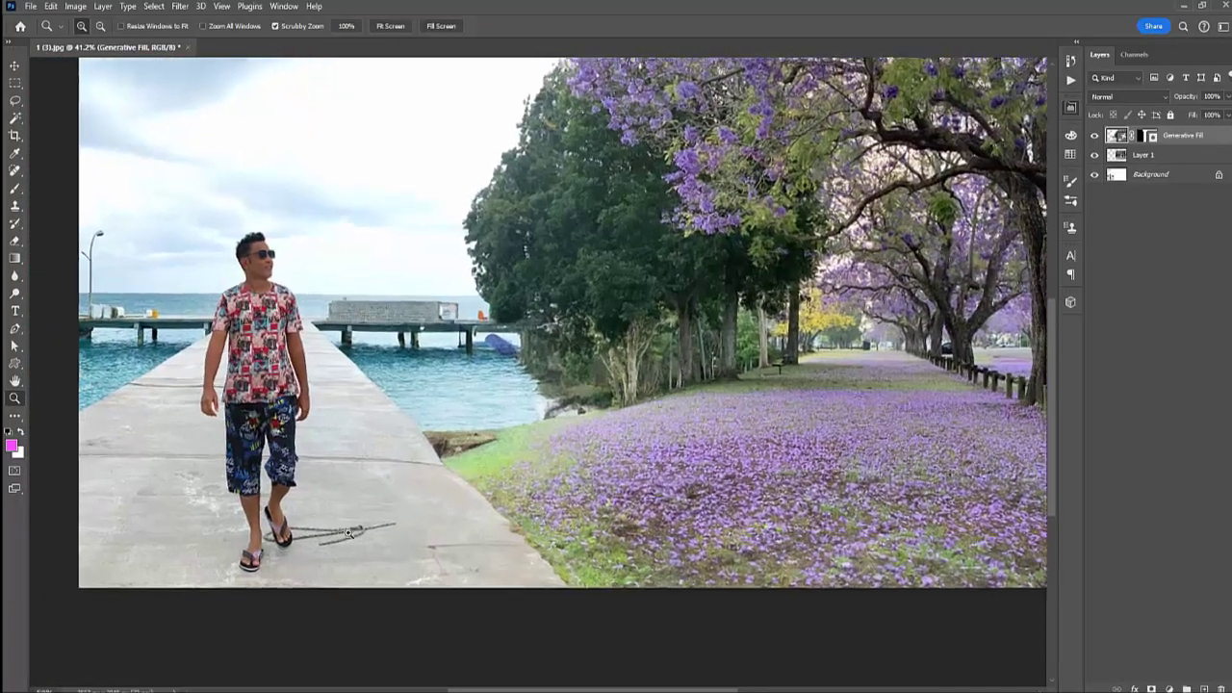
click(1162, 175)
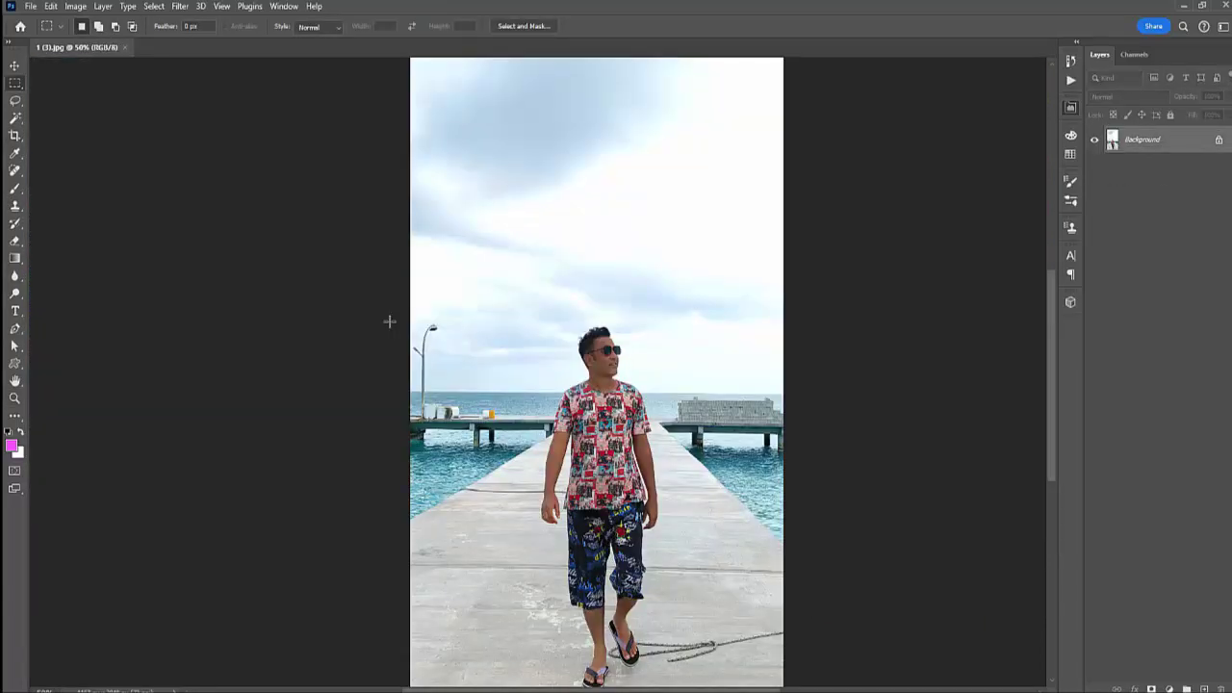
- Crop the pier photo to a rectangular selection of the man's upper body
scroll(643, 306, down, 3)
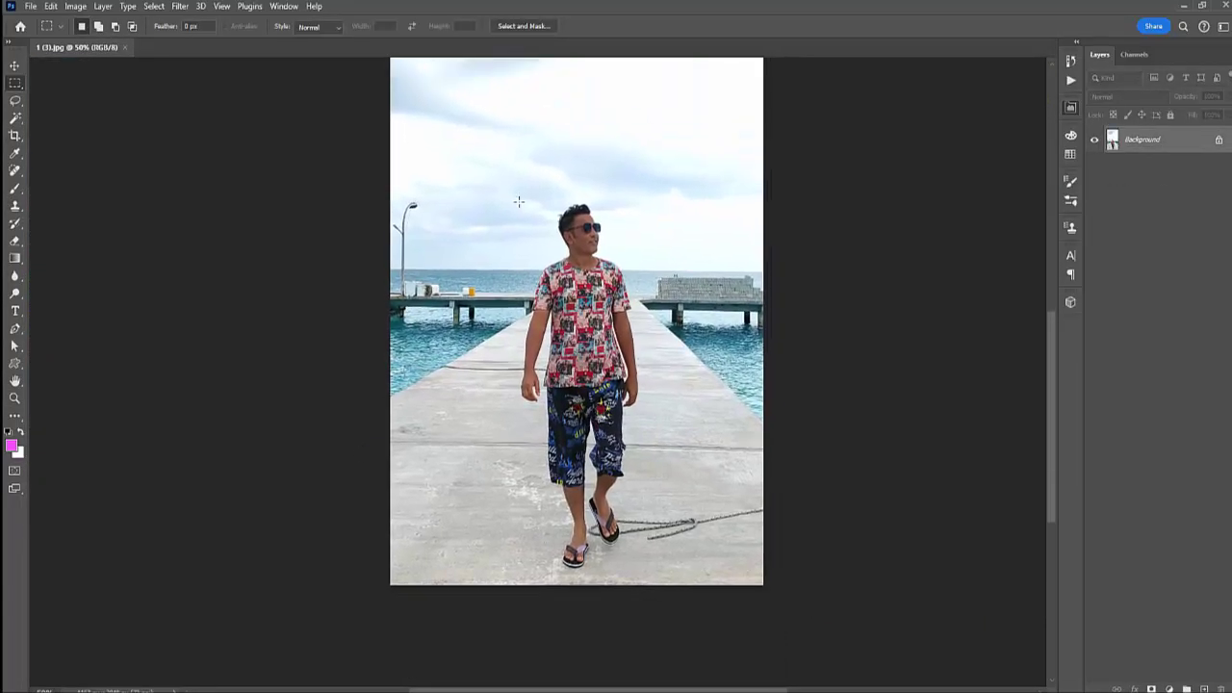
drag(463, 179, 694, 412)
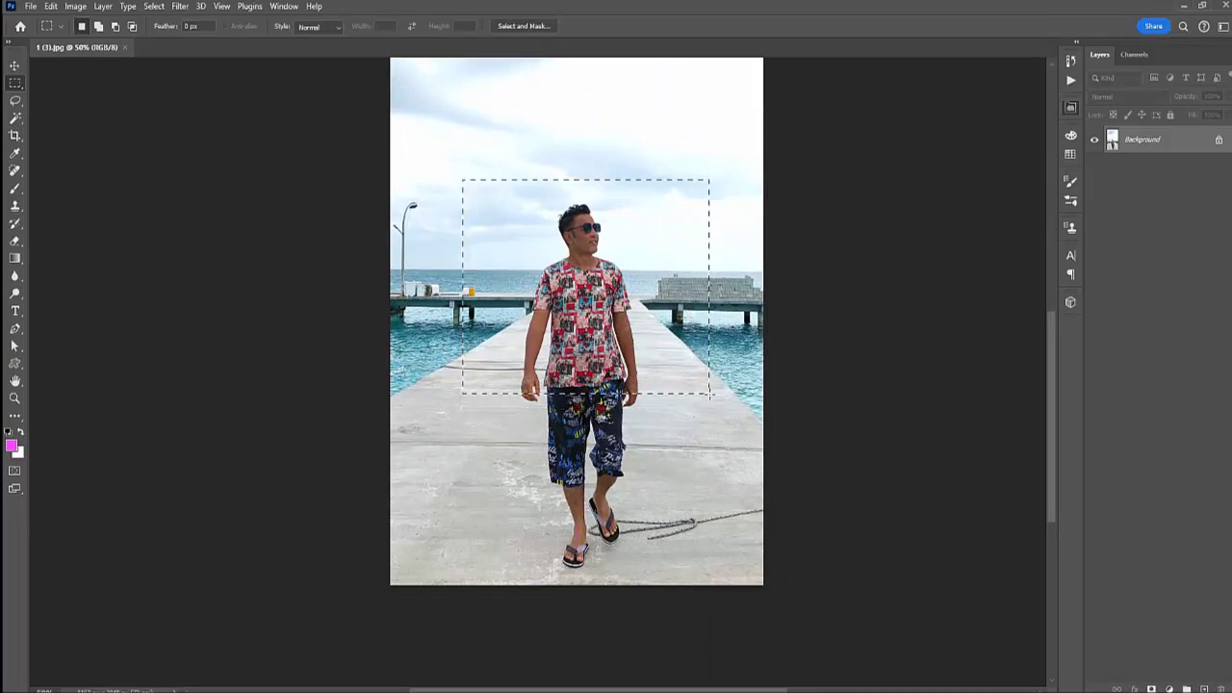
drag(695, 412, 709, 393)
key(alt+i)
key(p)
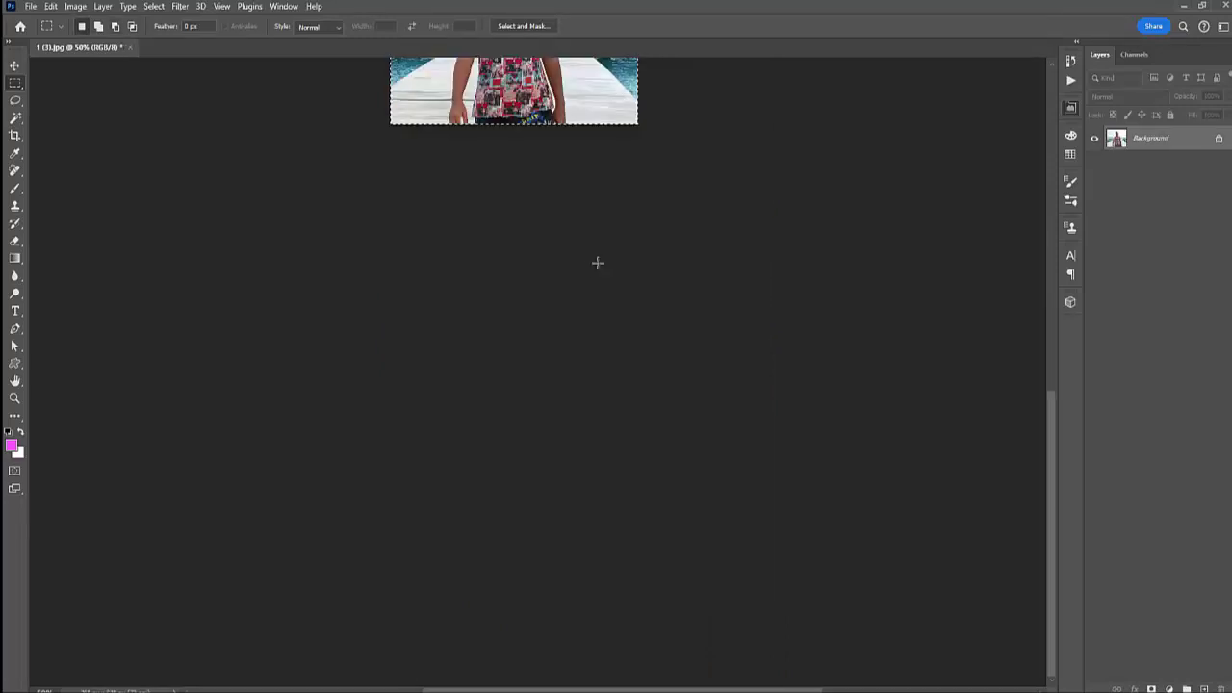
key(ctrl+0)
key(ctrl+minus)
key(ctrl+minus)
scroll(597, 261, down, 5)
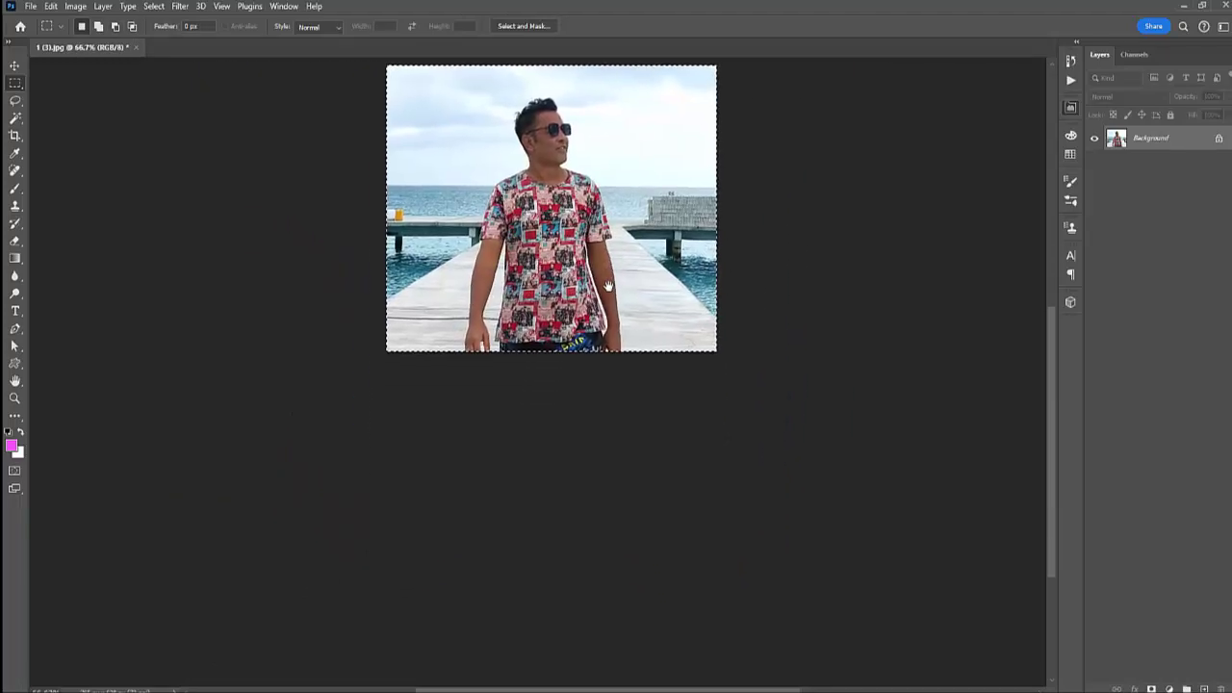
scroll(546, 330, up, 2)
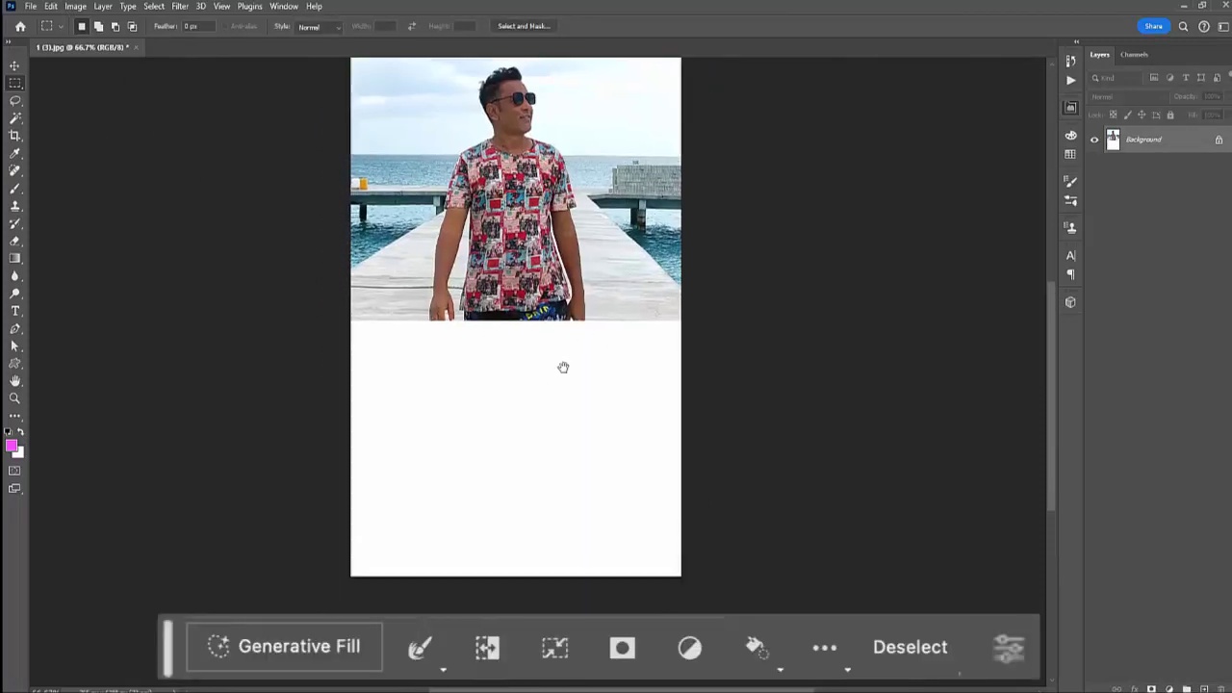
- Select the white area below the torso and choose the generated khaki-shorts legs variation
drag(359, 270, 709, 539)
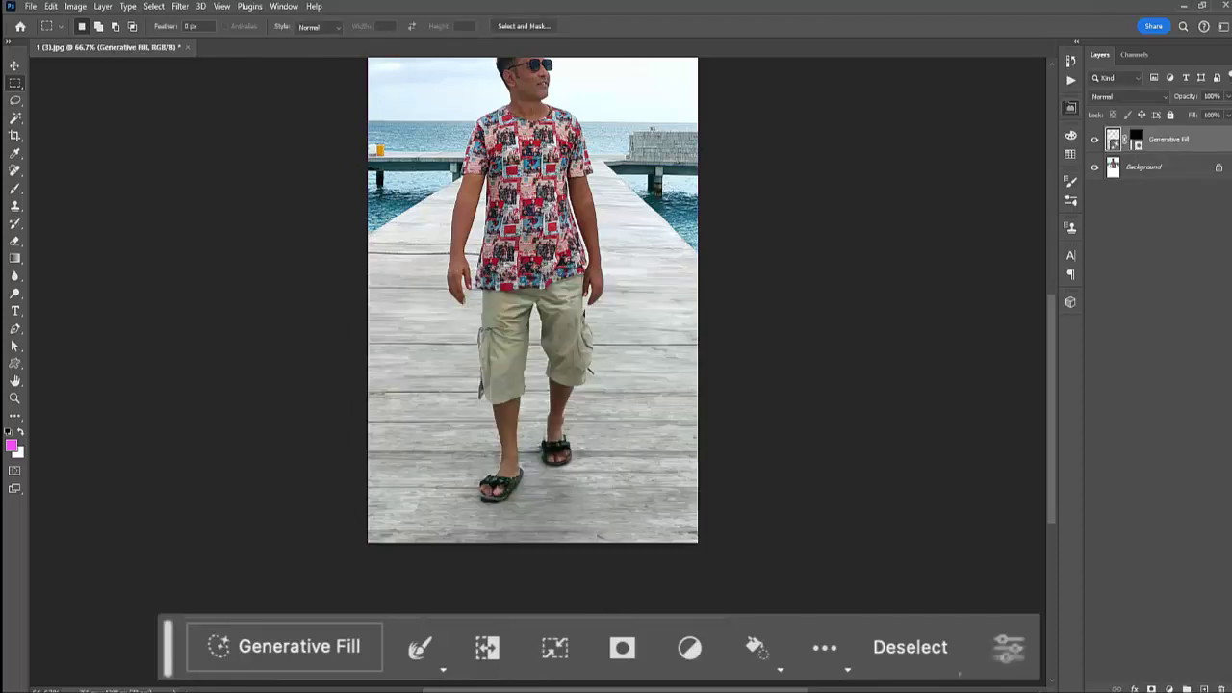
key(z)
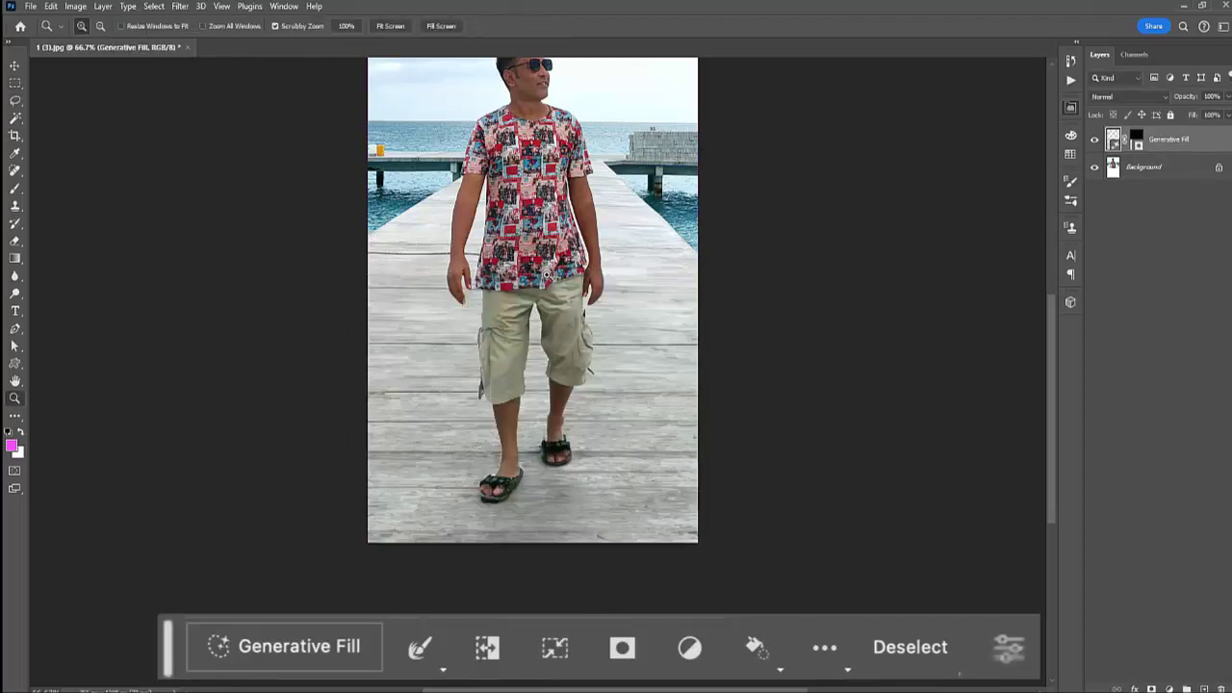
drag(552, 353, 555, 297)
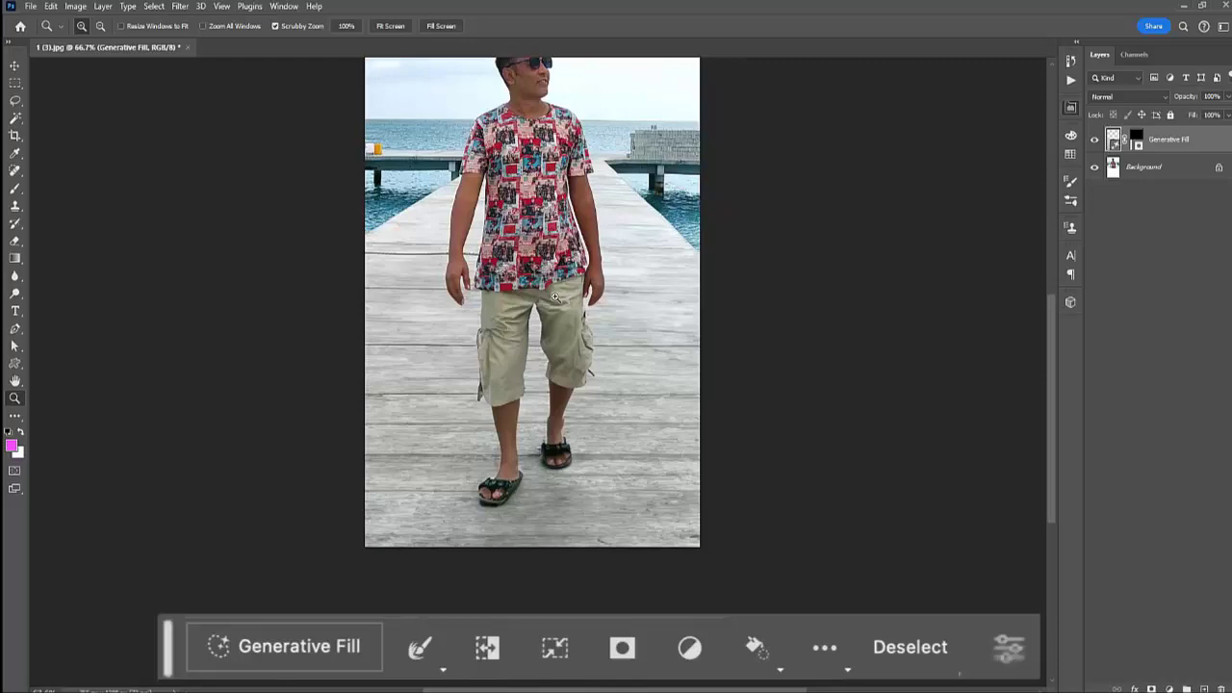
alt+click(556, 297)
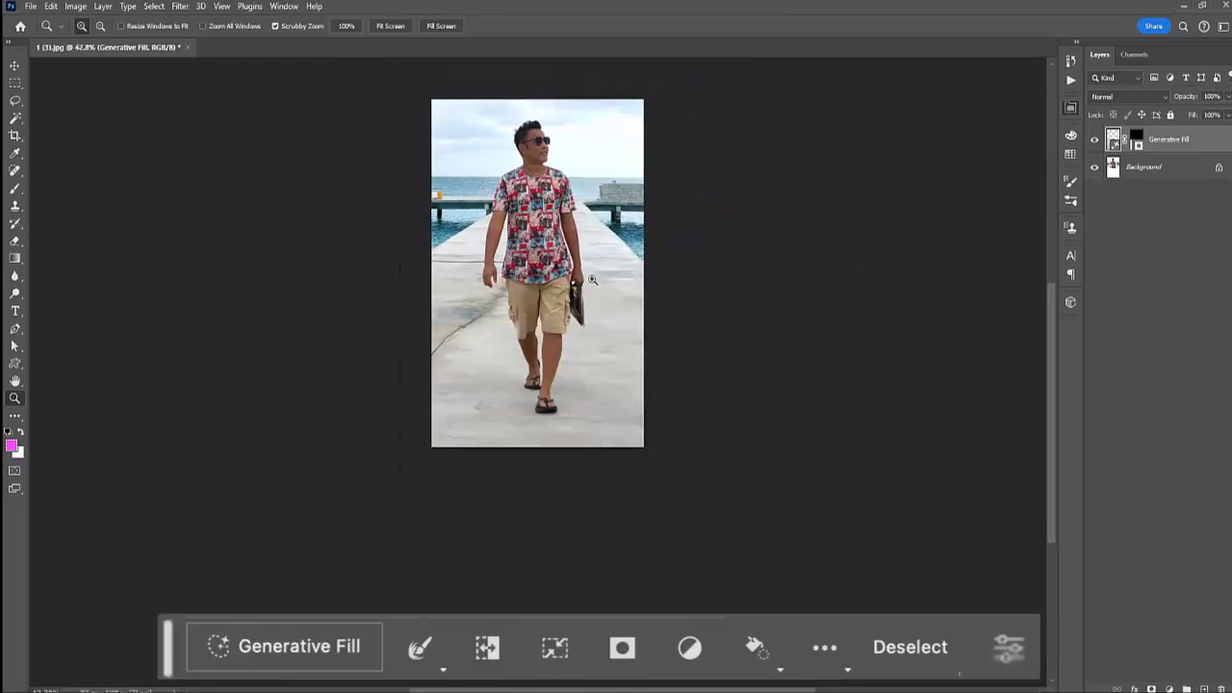
drag(592, 280, 533, 294)
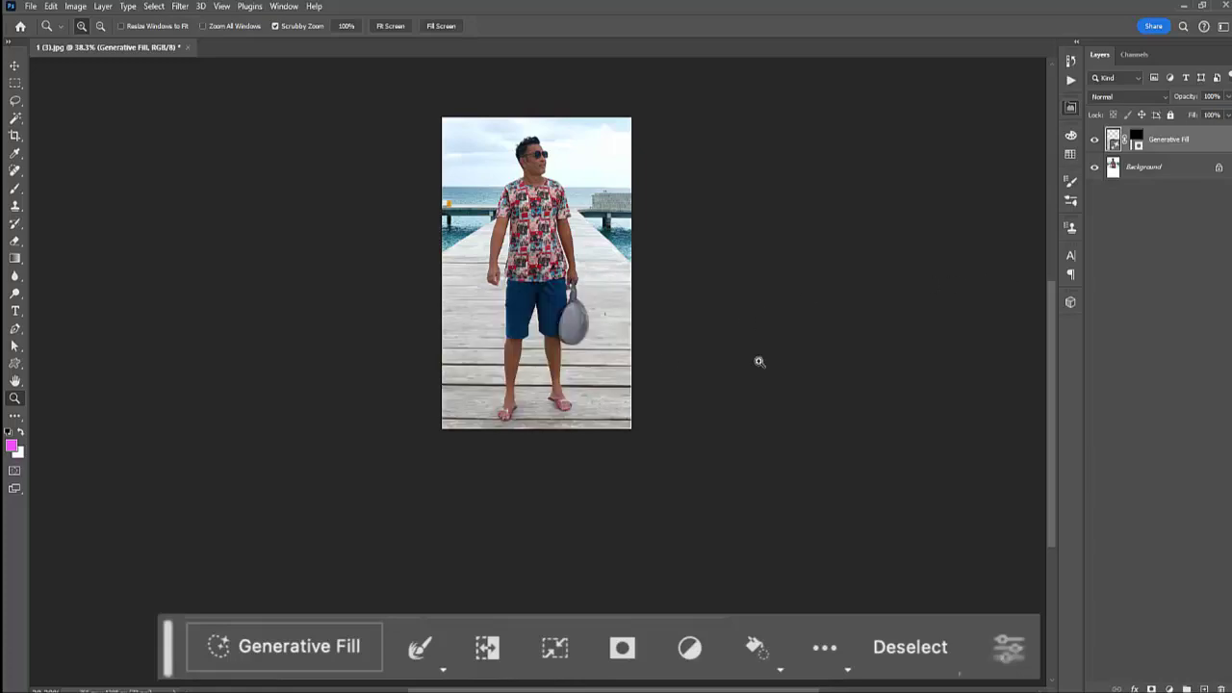
click(605, 352)
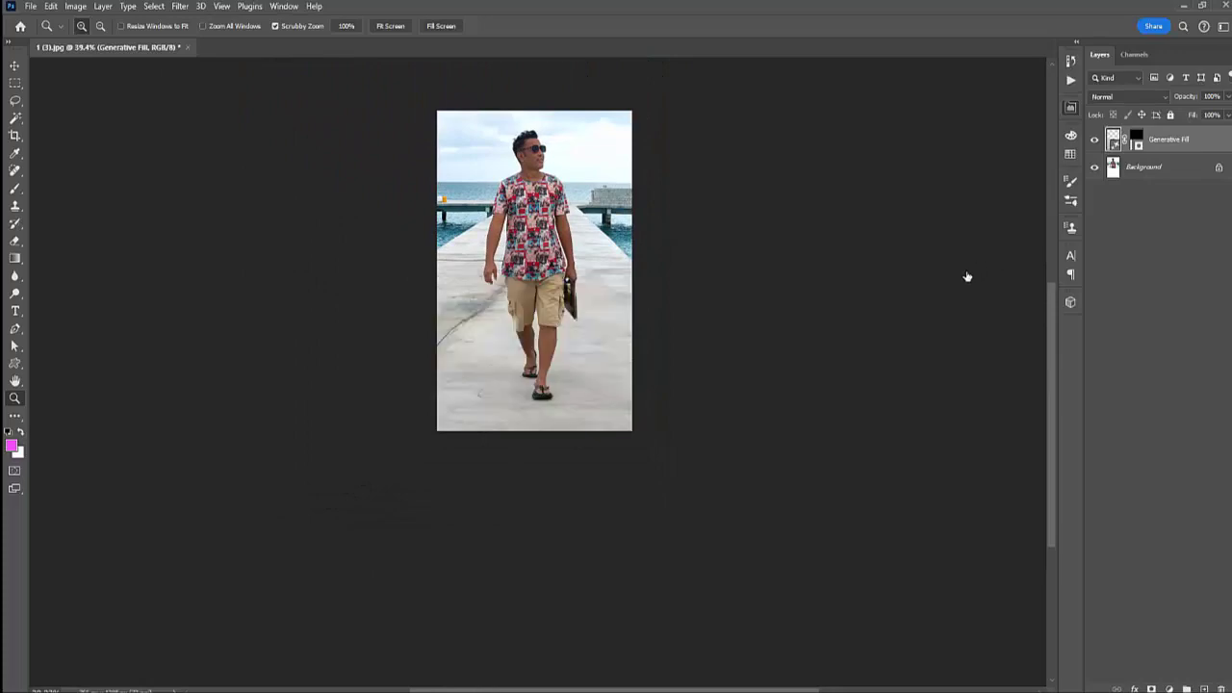
drag(575, 386, 564, 451)
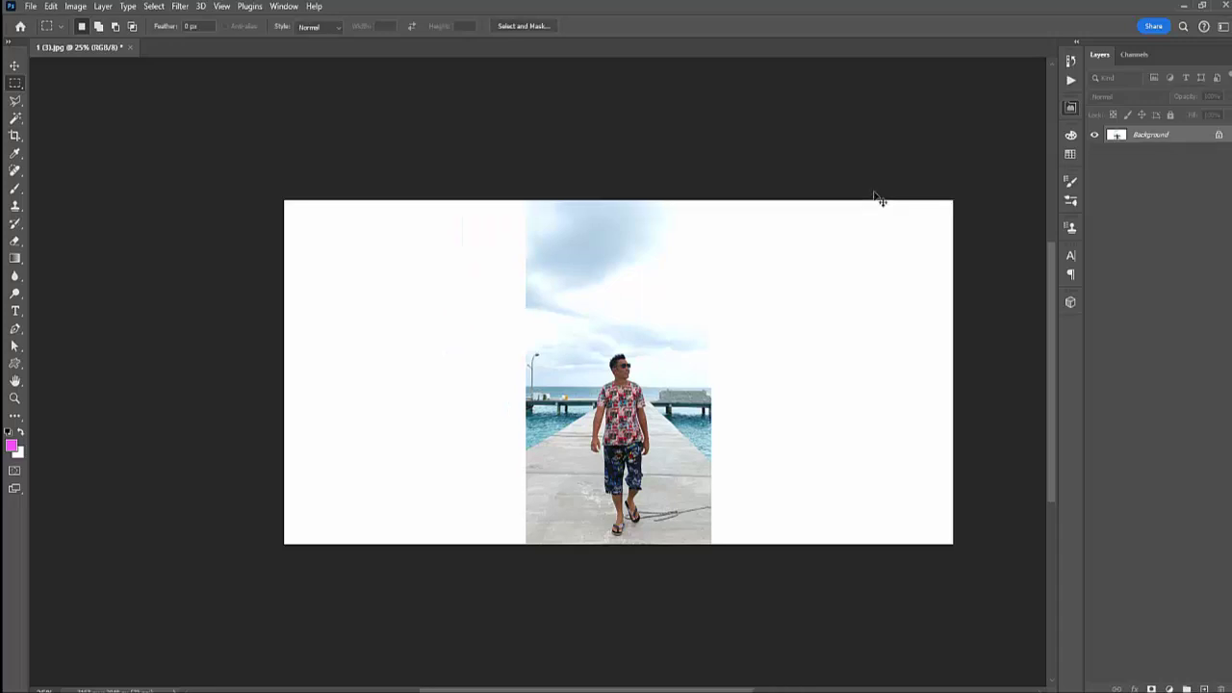
- Select the blank white areas to the right and left of the full-length photo
key(ctrl+0)
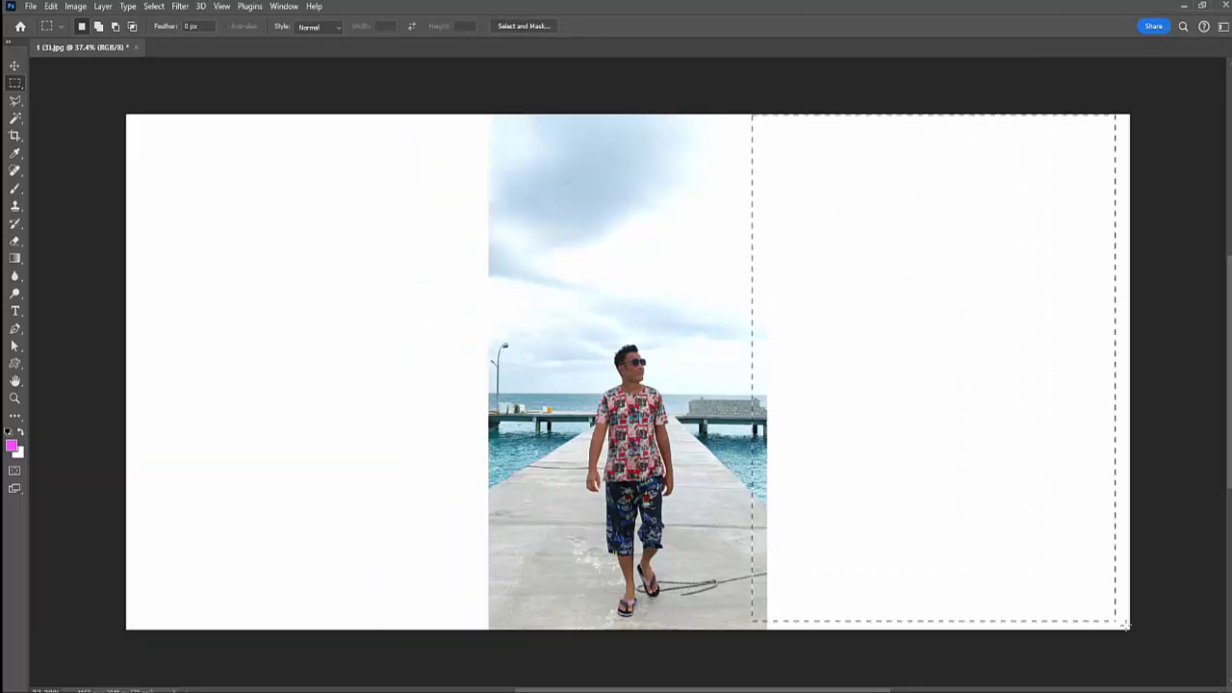
drag(908, 480, 1137, 631)
drag(120, 97, 506, 641)
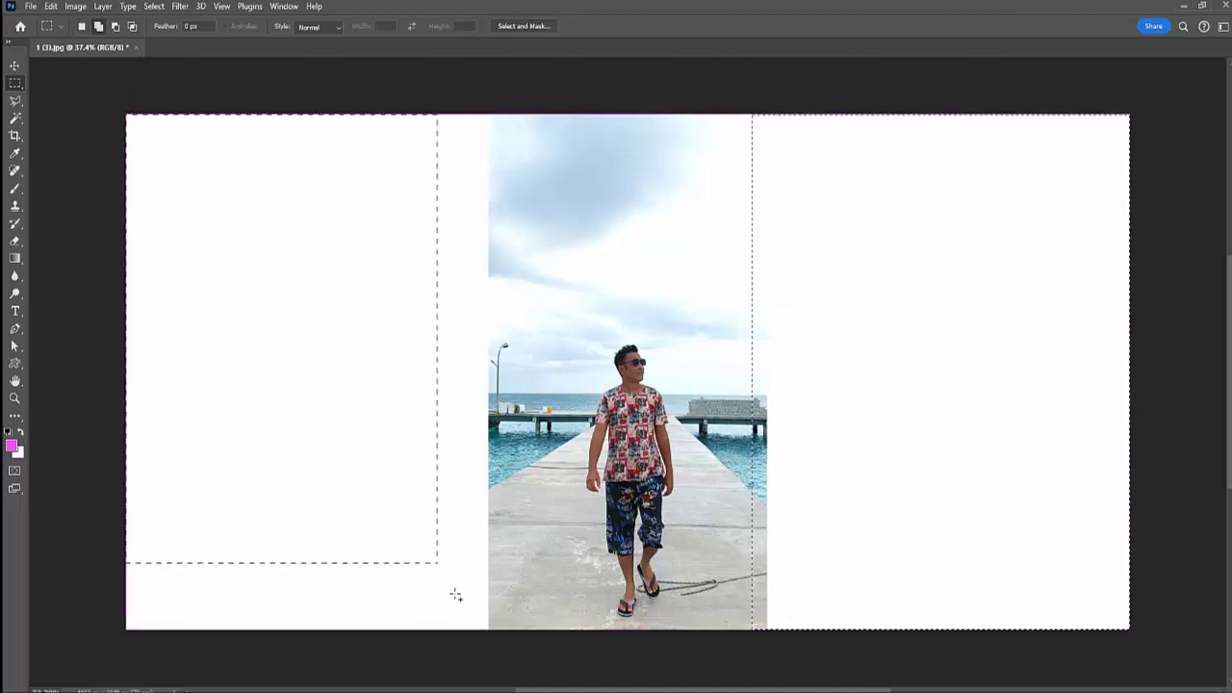
key(F7)
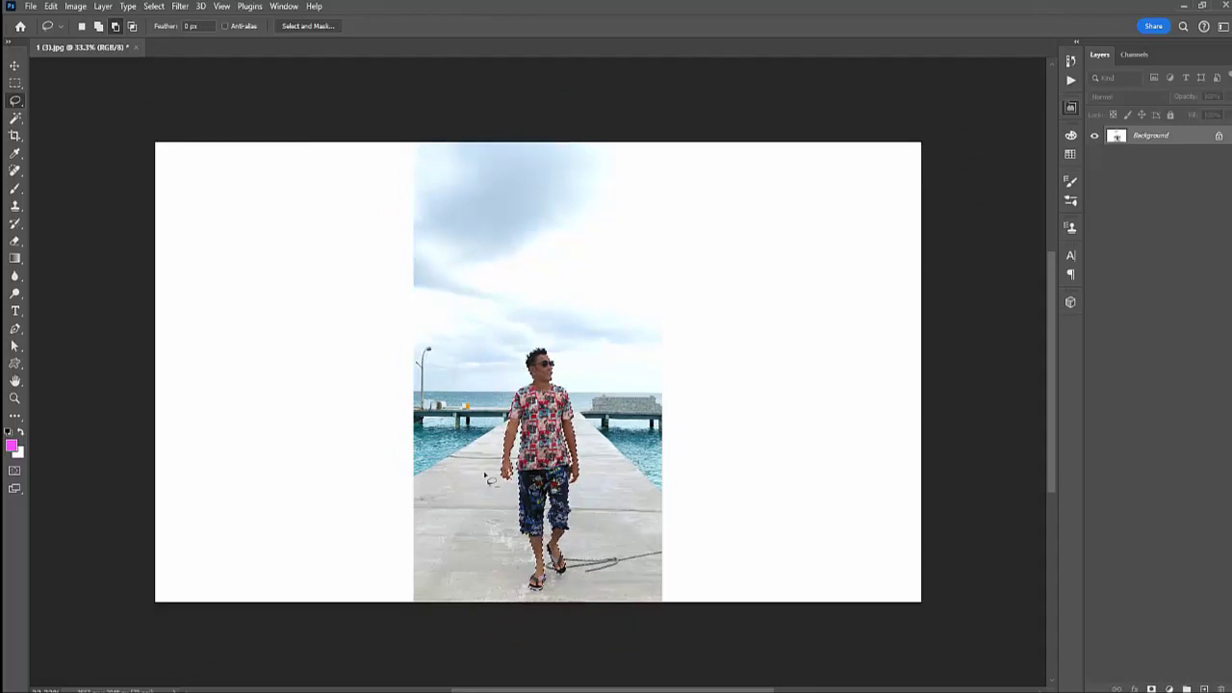
- Select the whole canvas, then lasso an outline around the man's shirt
key(ctrl+a)
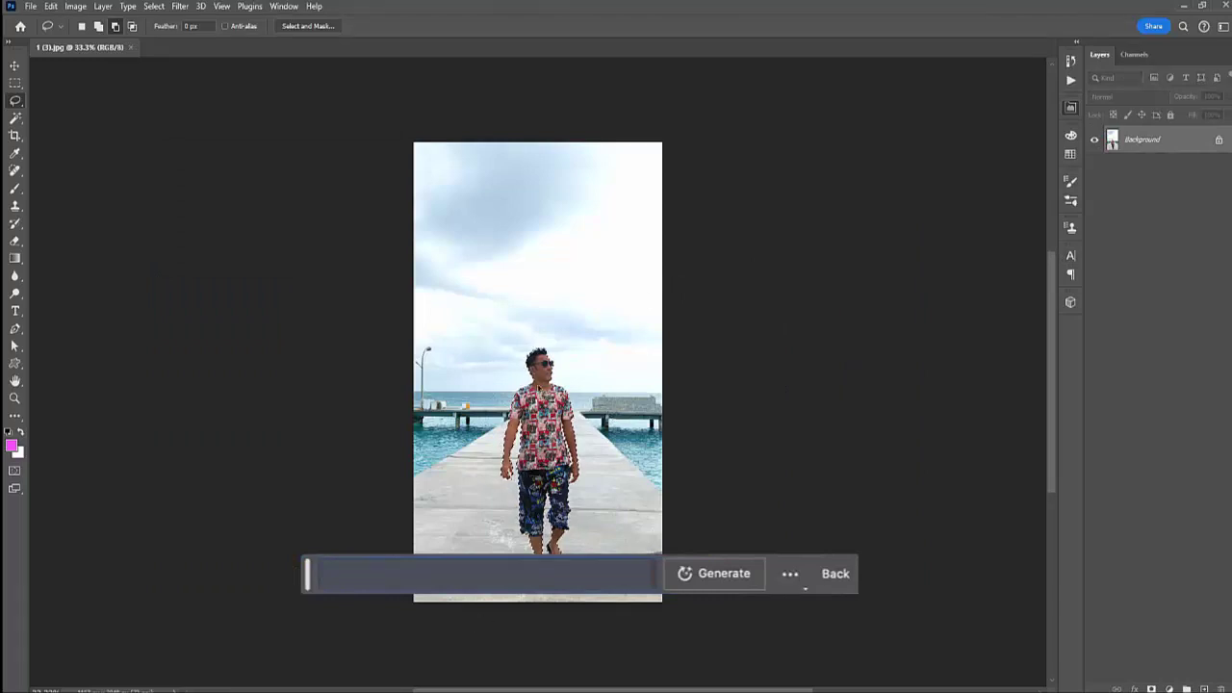
key(z)
click(544, 376)
key(l)
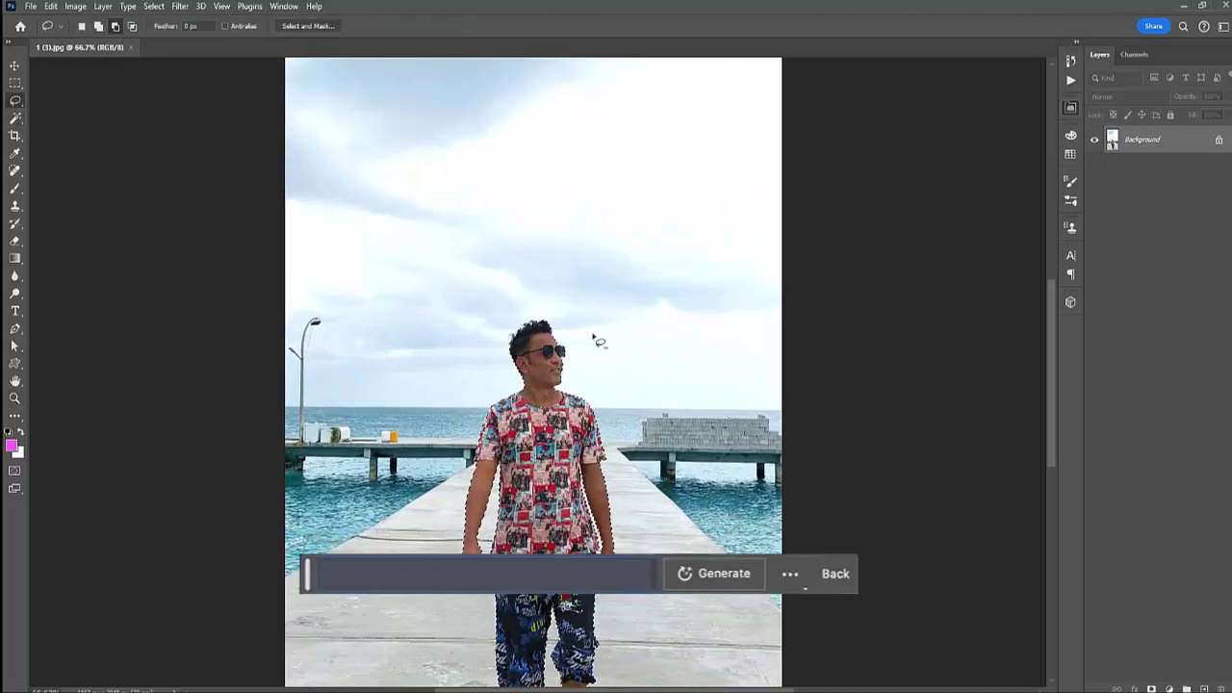
drag(510, 375, 520, 395)
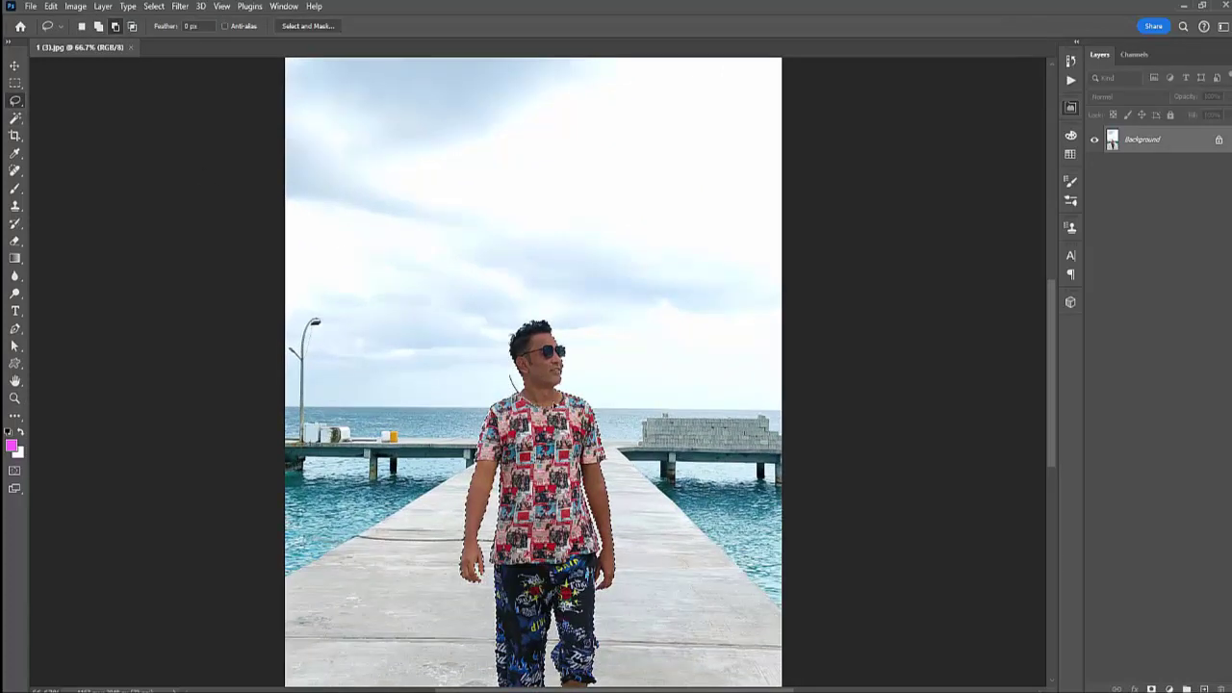
drag(593, 458, 566, 248)
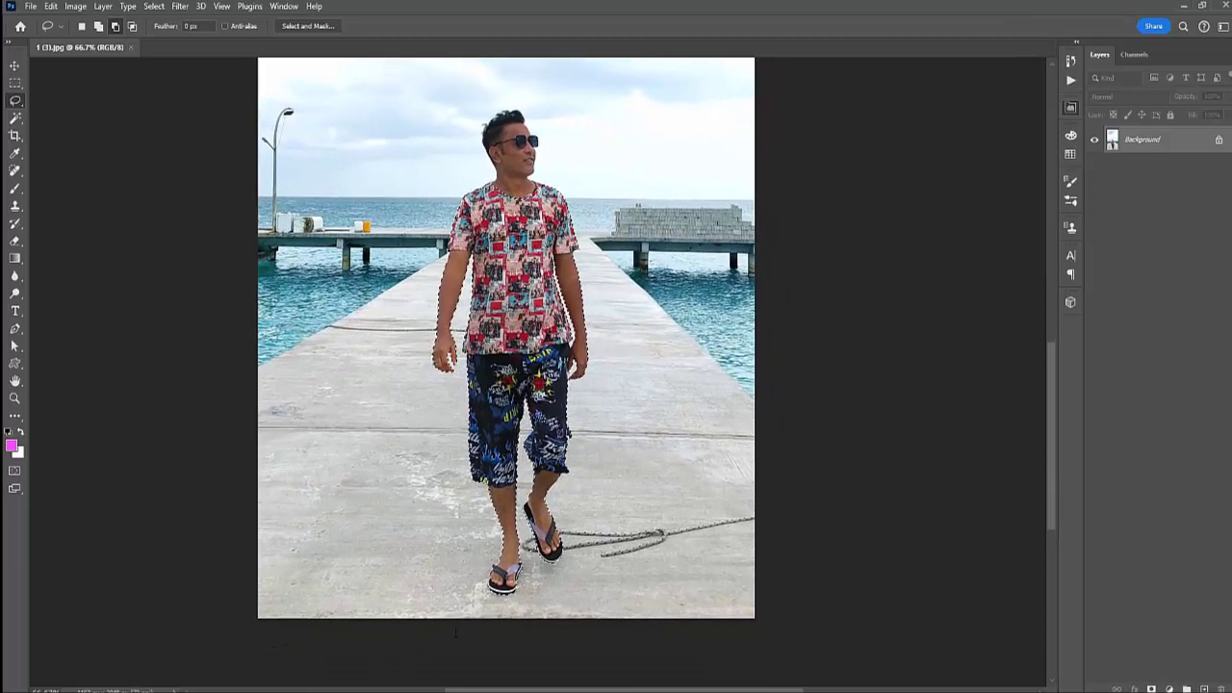
key(ctrl+0)
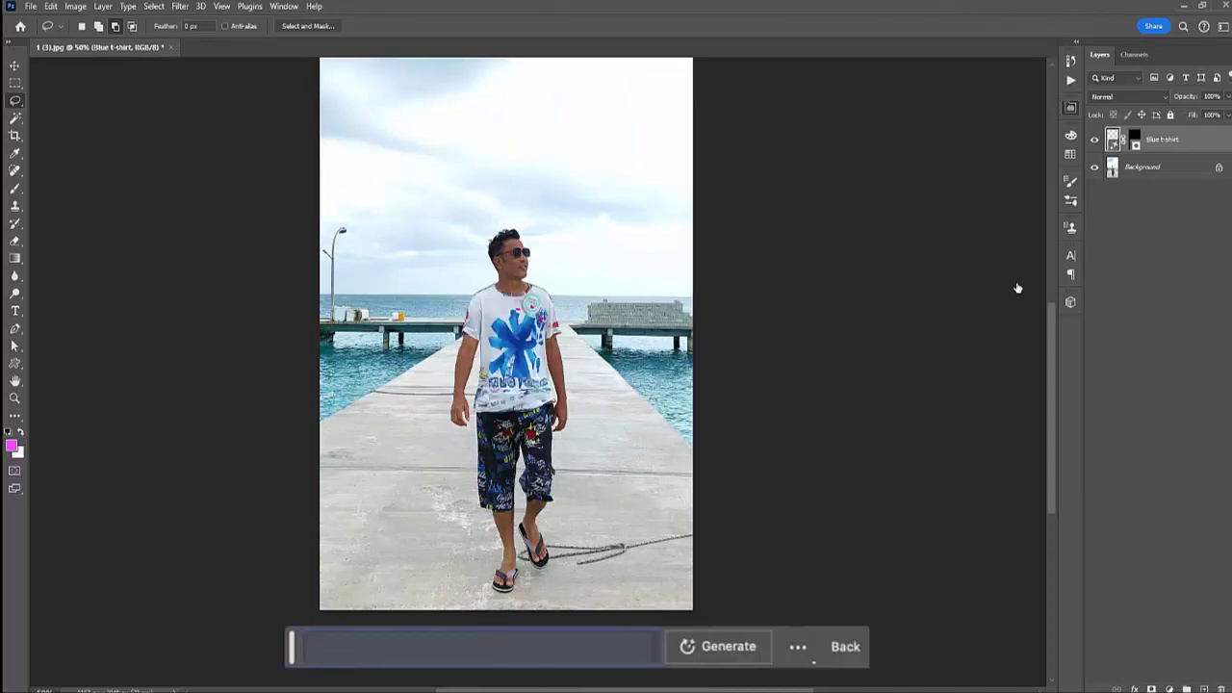
- Zoom in repeatedly to inspect the new shirt's blue print
key(z)
click(525, 318)
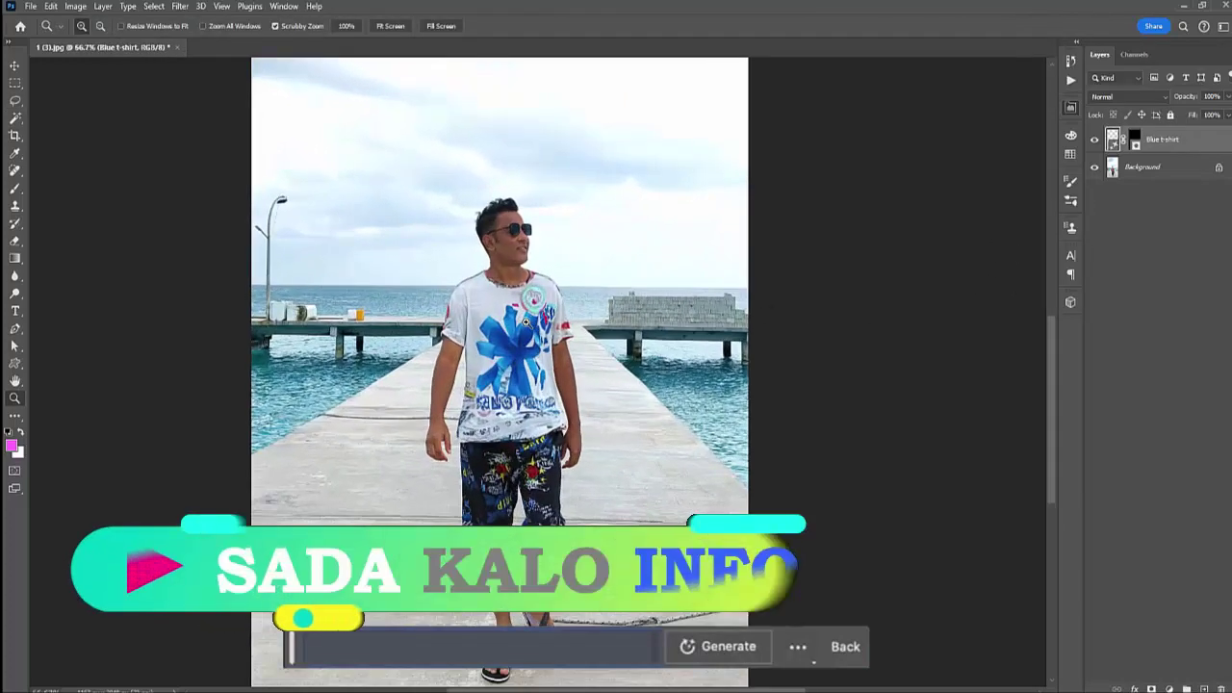
click(525, 319)
click(501, 346)
click(478, 374)
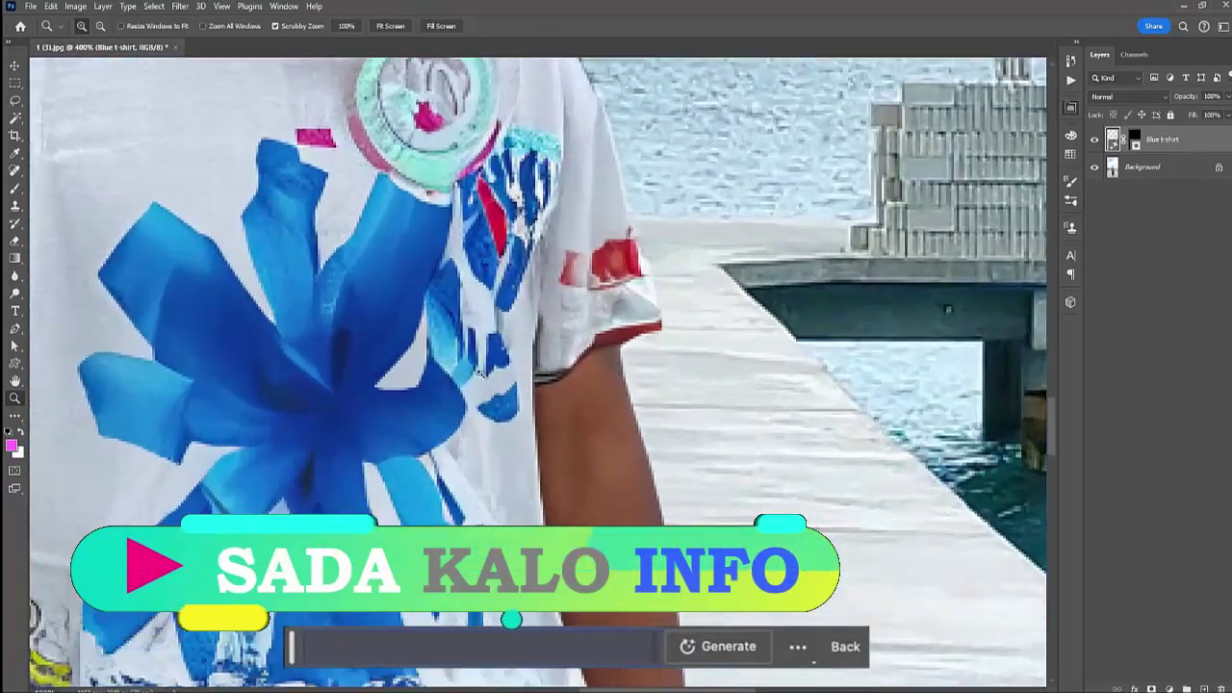
mouse_move(479, 372)
mouse_down()
mouse_move(342, 384)
mouse_move(608, 437)
mouse_up()
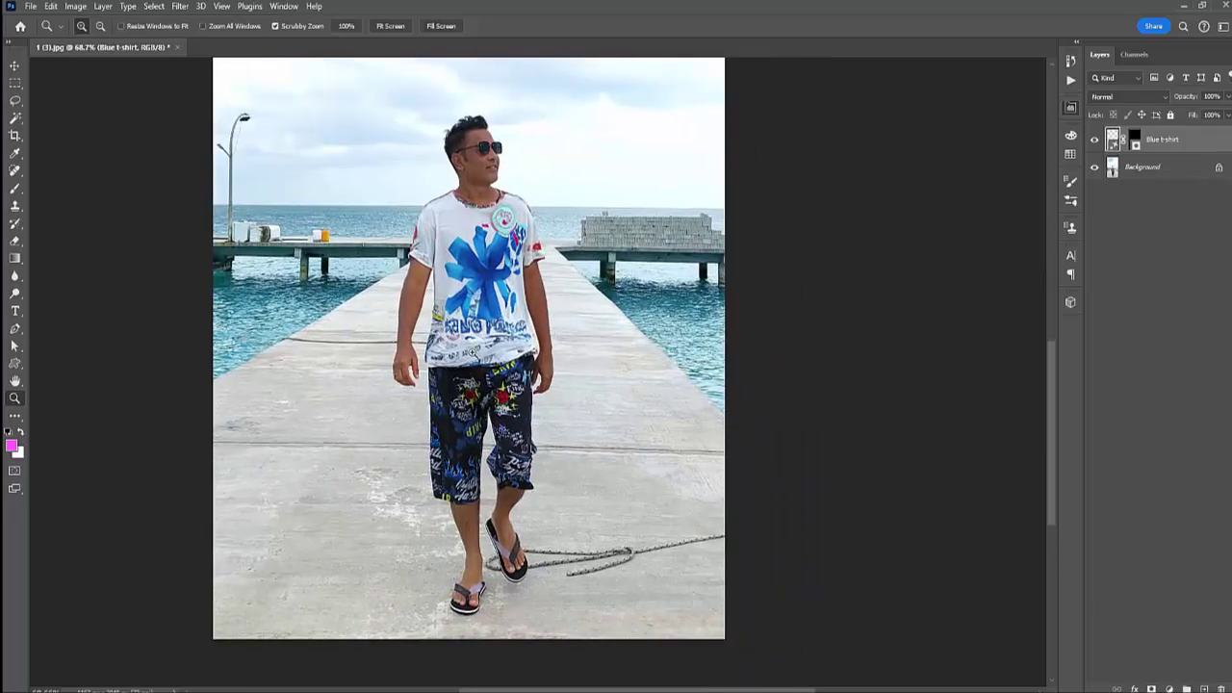
- View the photo at 200% and 100%, then extend the canvas with white space on the right
key(ctrl+plus)
key(ctrl+plus)
key(ctrl+0)
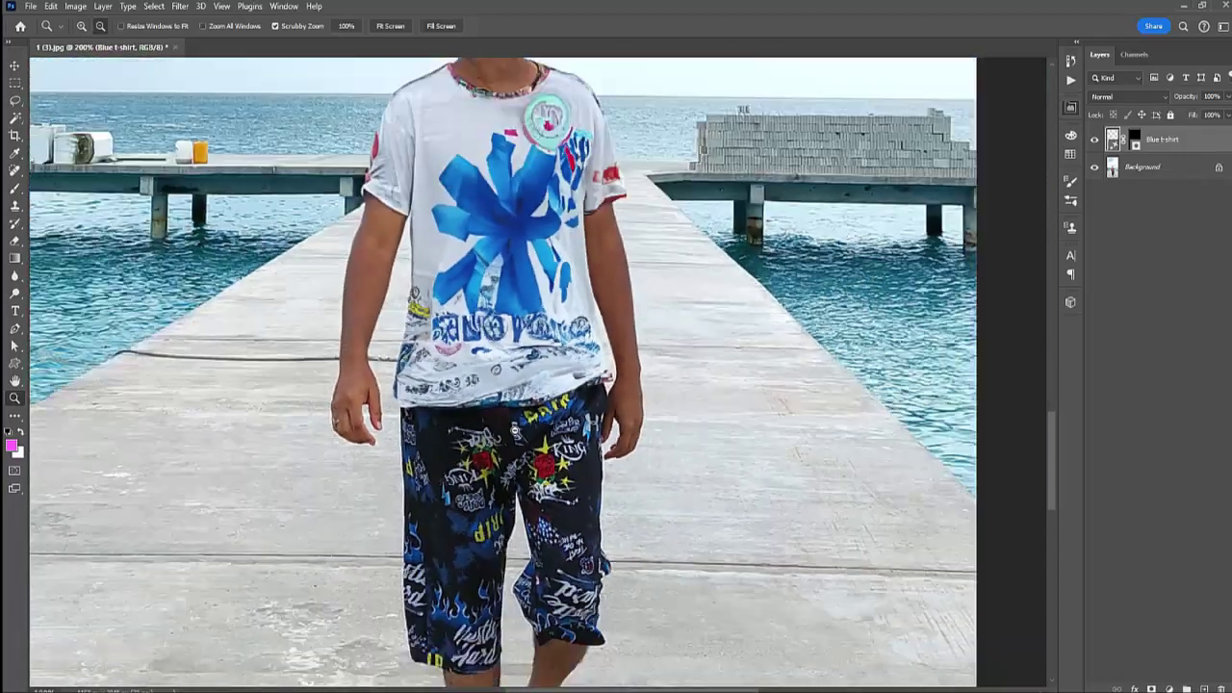
key(ctrl+1)
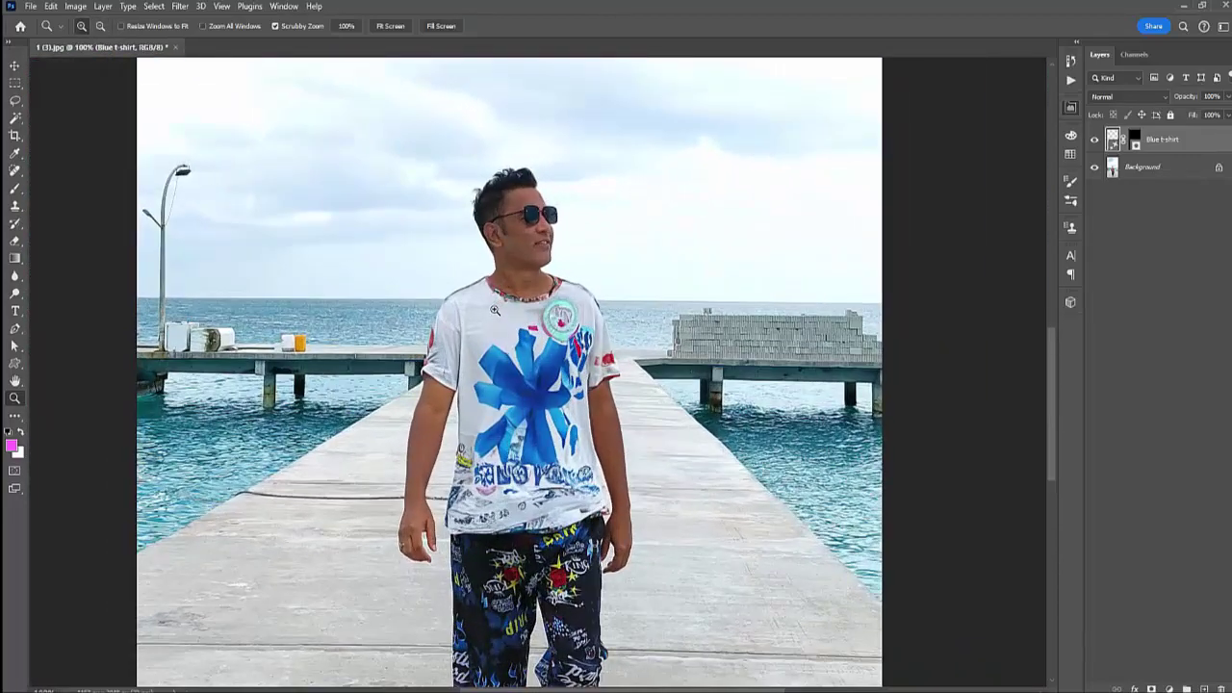
key(ctrl+0)
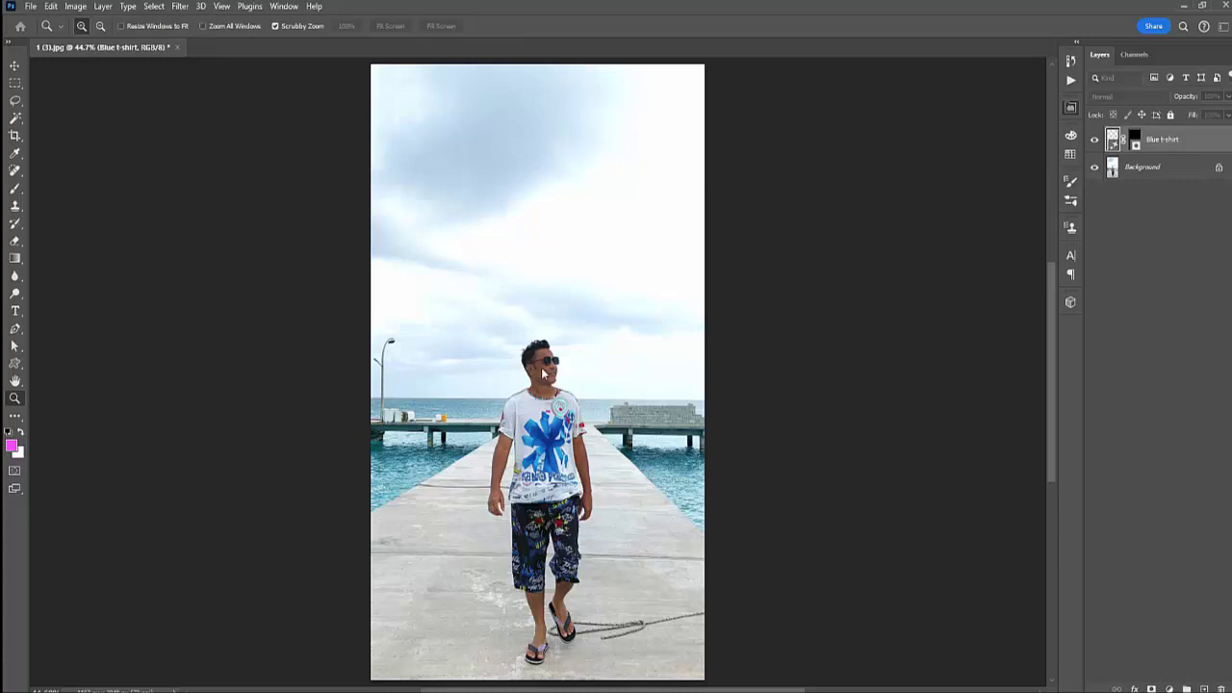
key(Return)
- Select the added right-hand white area and merge the Blue t-shirt layer into the background
key(ctrl+minus)
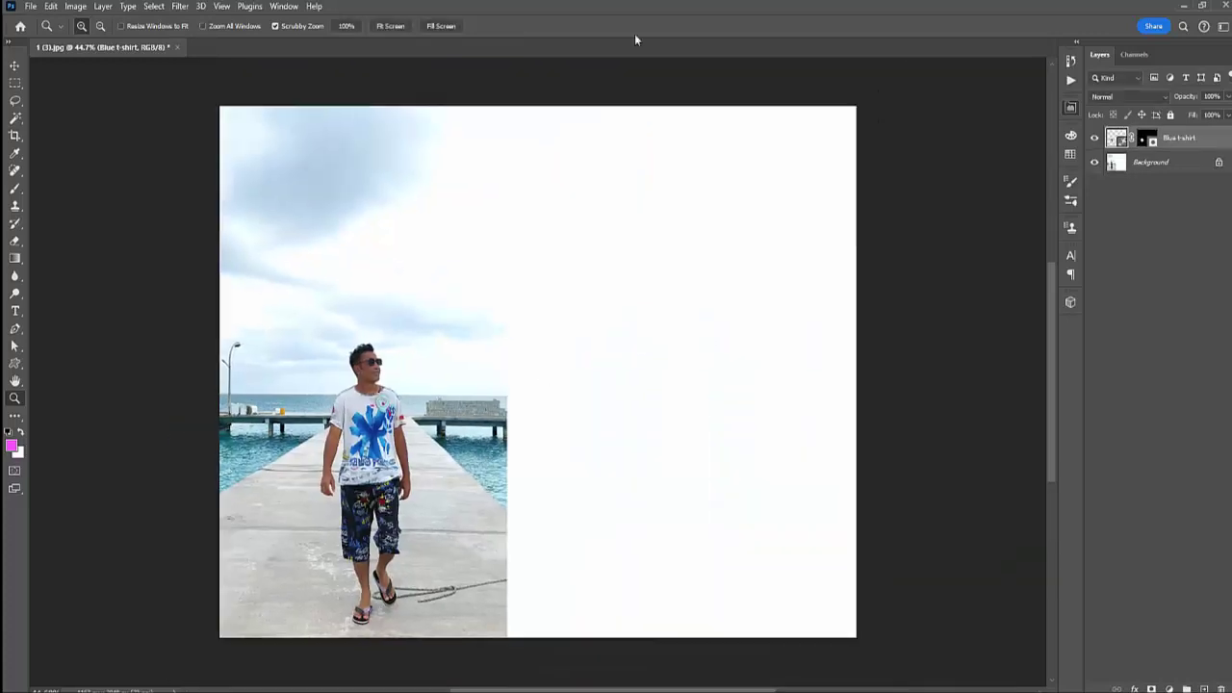
key(m)
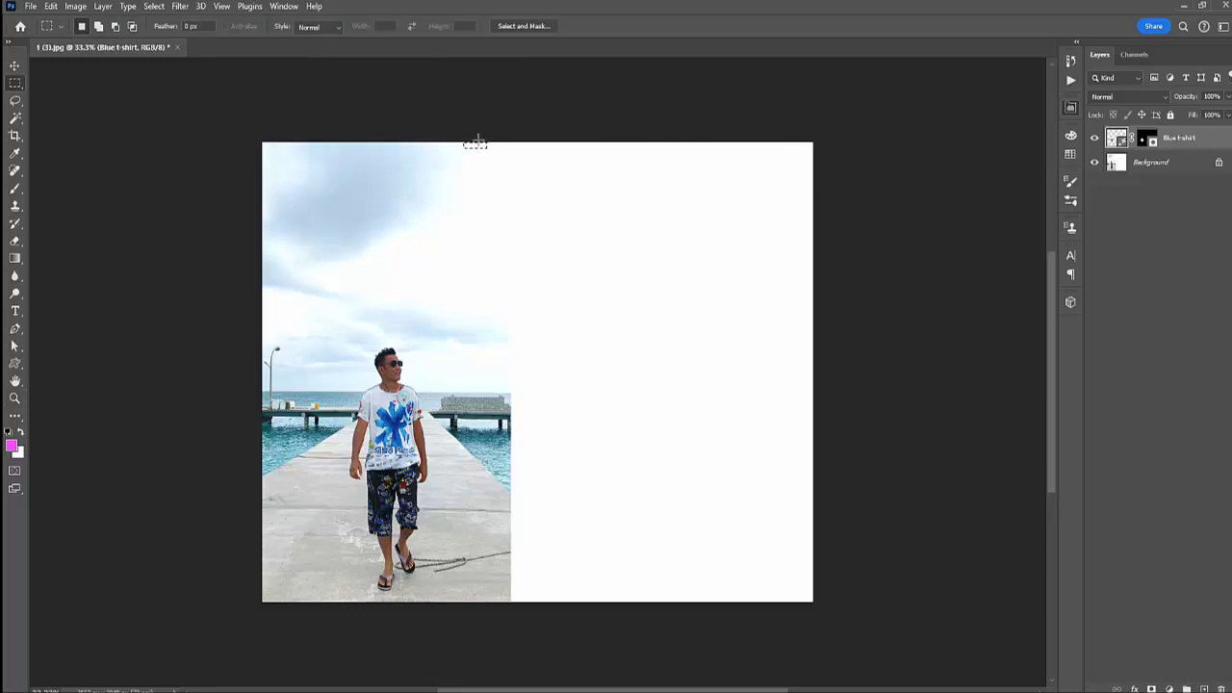
mouse_move(476, 143)
mouse_down()
mouse_move(748, 559)
mouse_move(834, 611)
mouse_up()
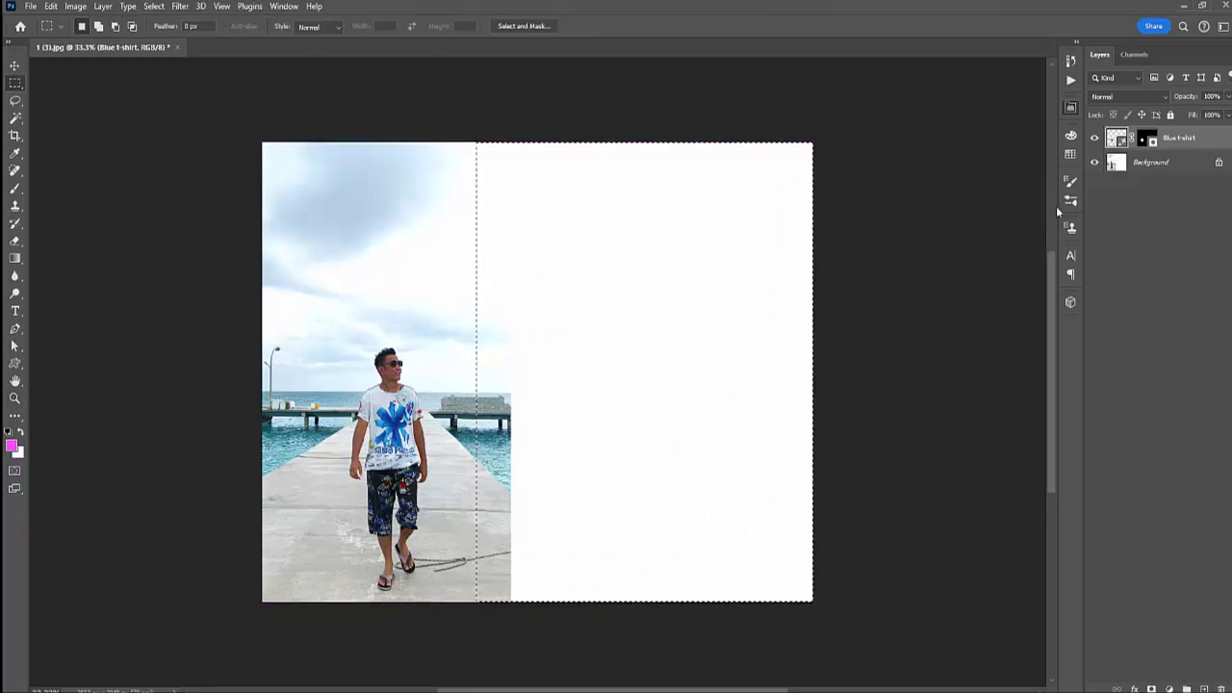
key(ctrl+e)
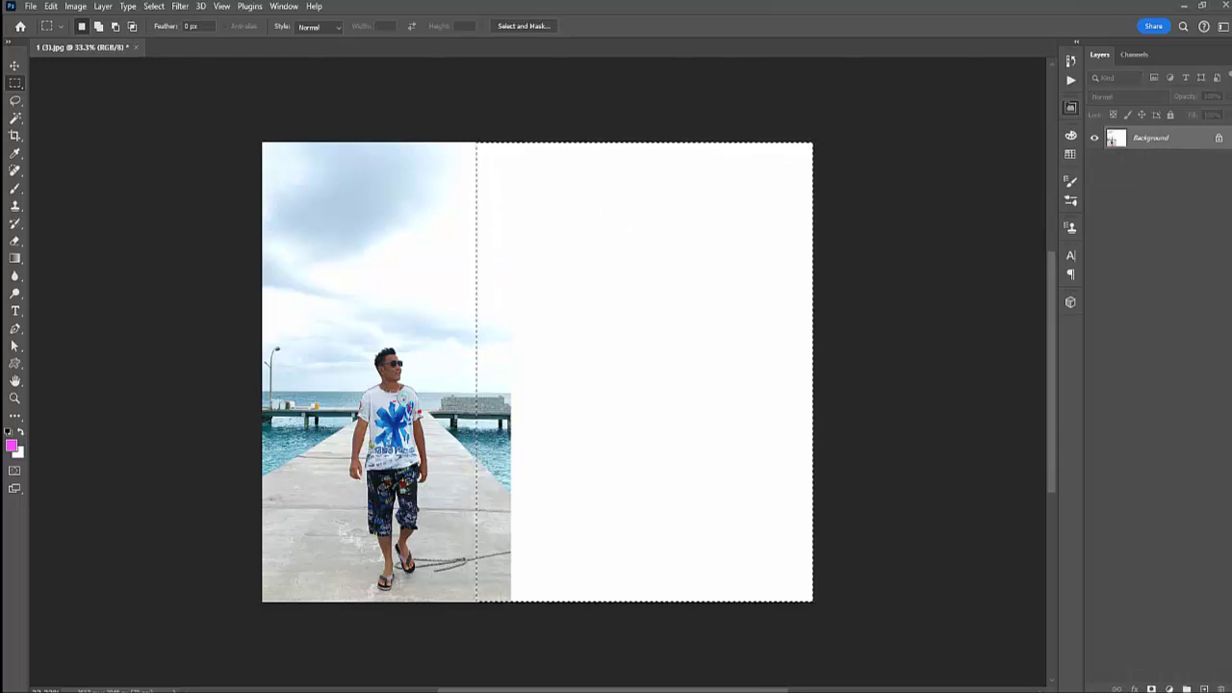
key(ctrl+d)
key(ctrl+shift+d)
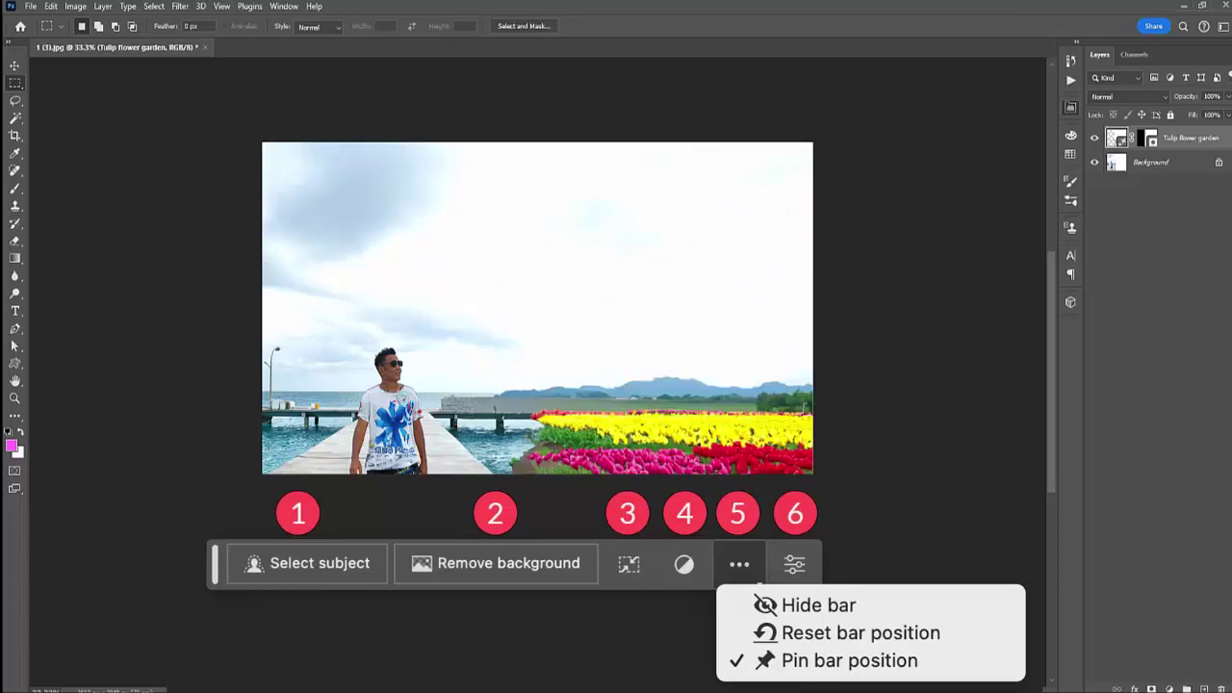
- Zoom in to inspect the seam between the pier and the tulips
key(z)
click(667, 503)
drag(666, 503, 590, 421)
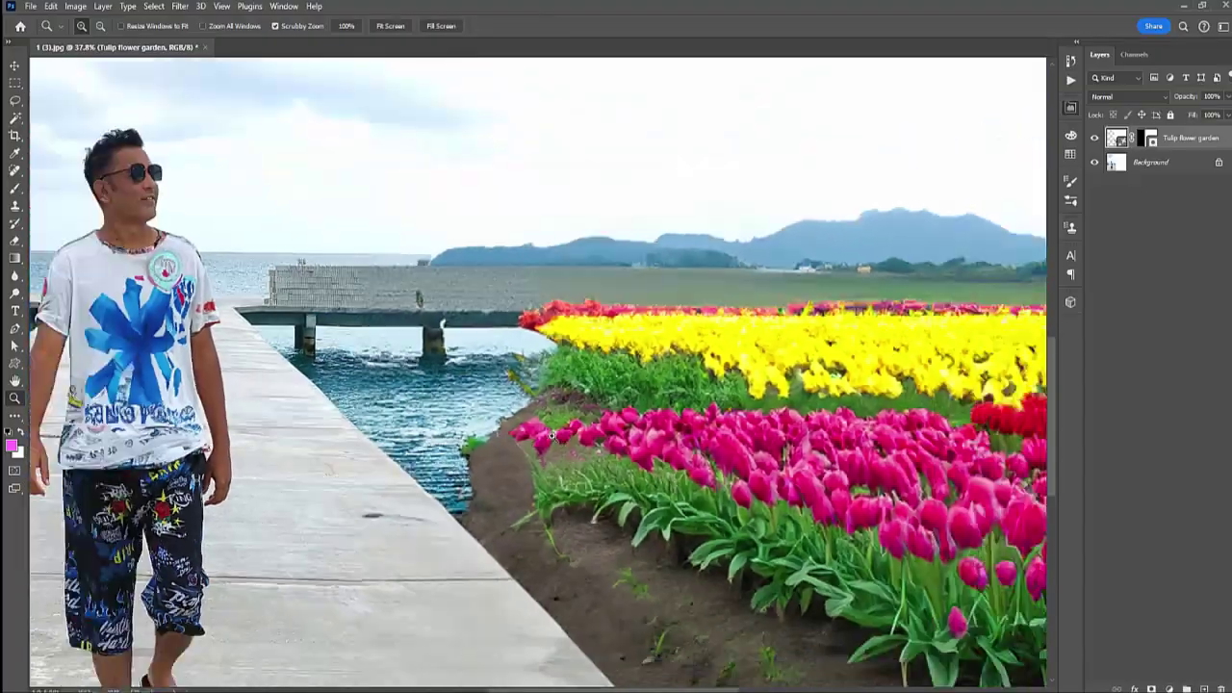
- Zoom out and open the Help menu to look for updates
drag(590, 422, 462, 422)
click(314, 6)
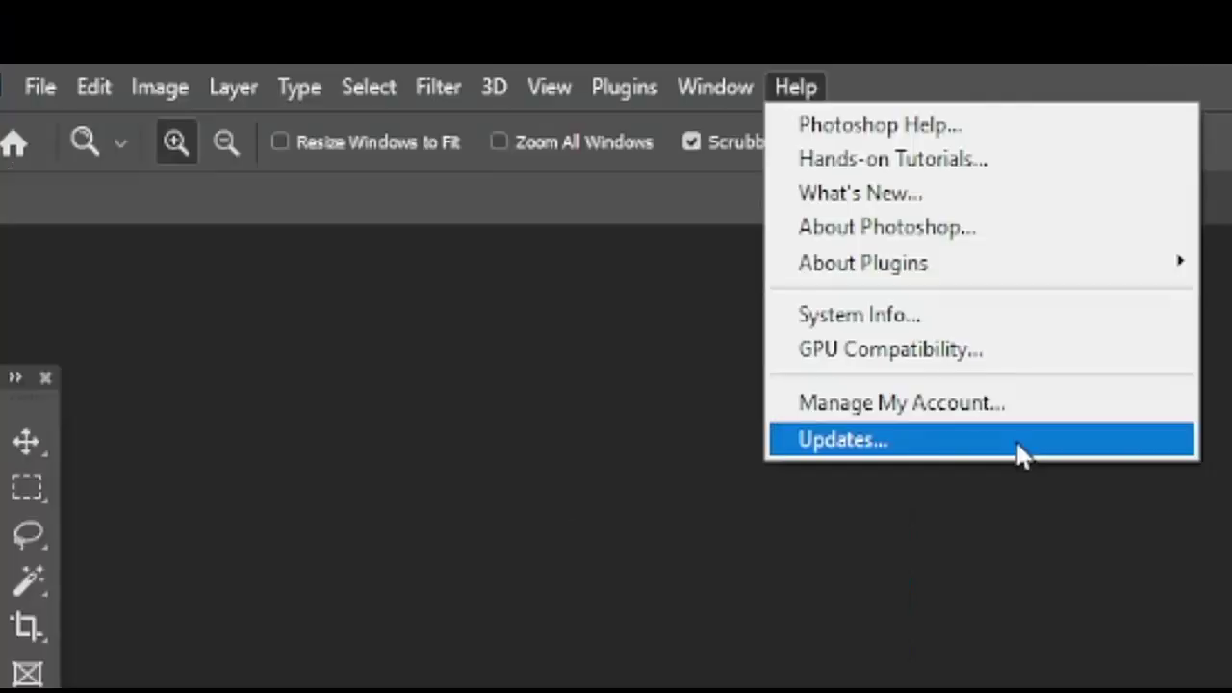